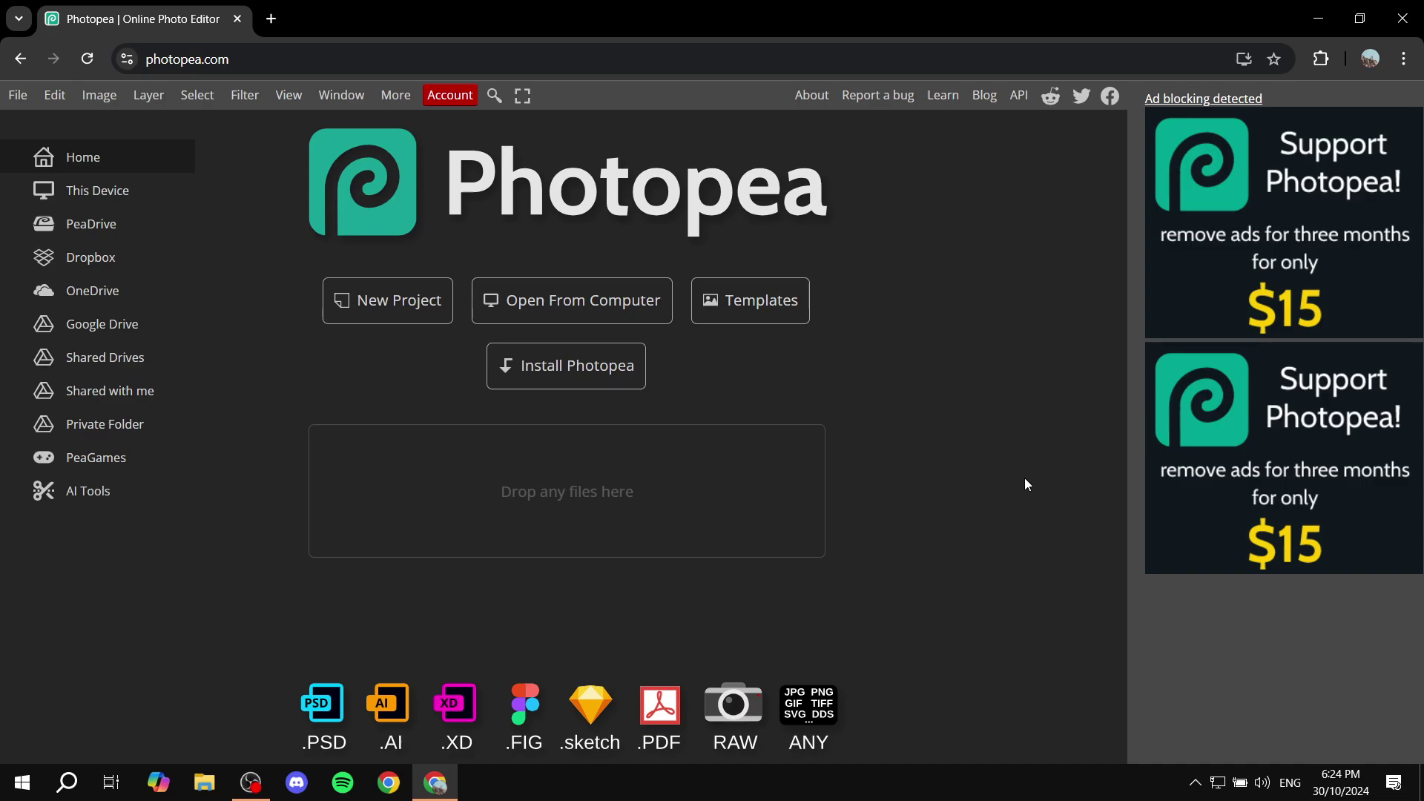
- Open Colors.psd from the computer and deselect its dark red Background layer
{"action": "left_click", "coordinate": [612, 311]}
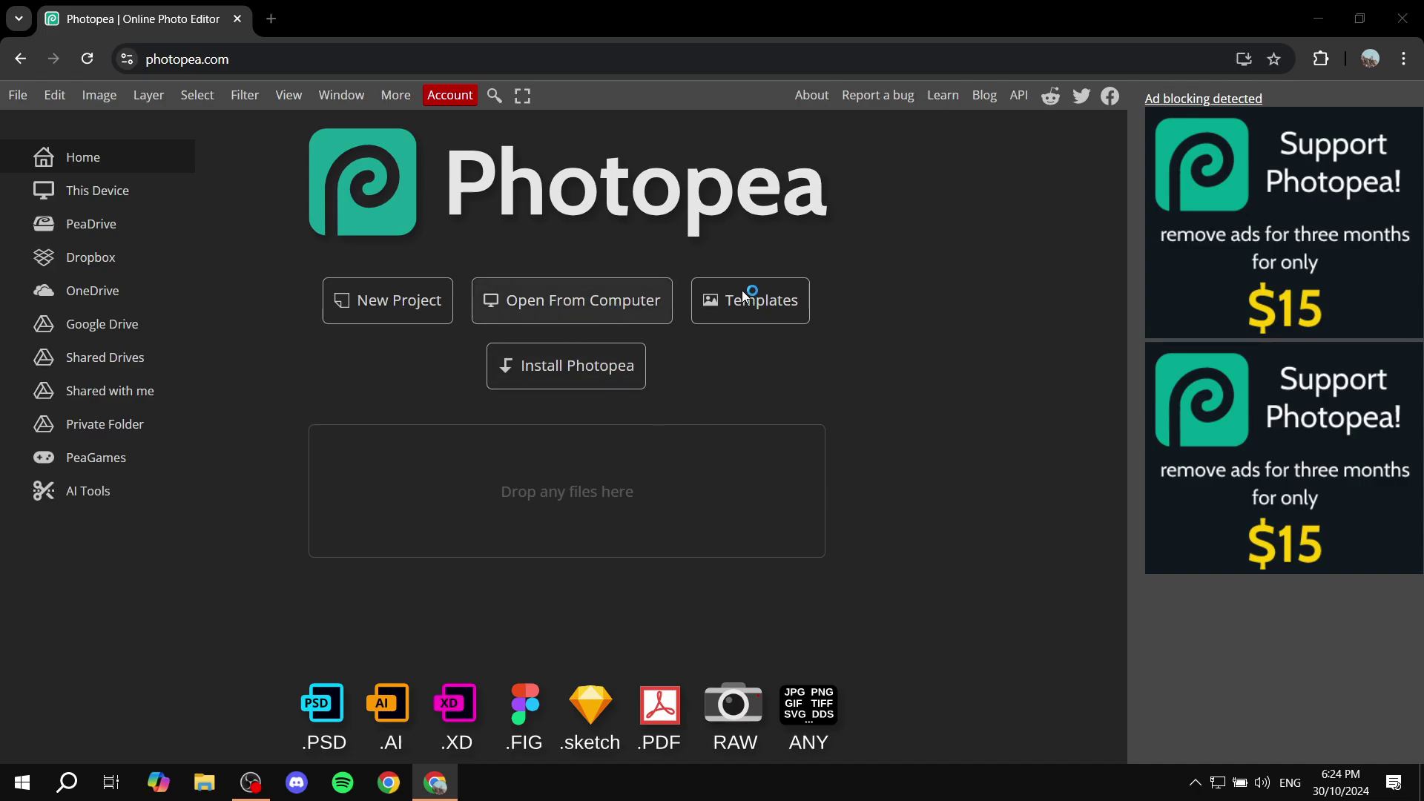
{"action": "double_click", "coordinate": [614, 156]}
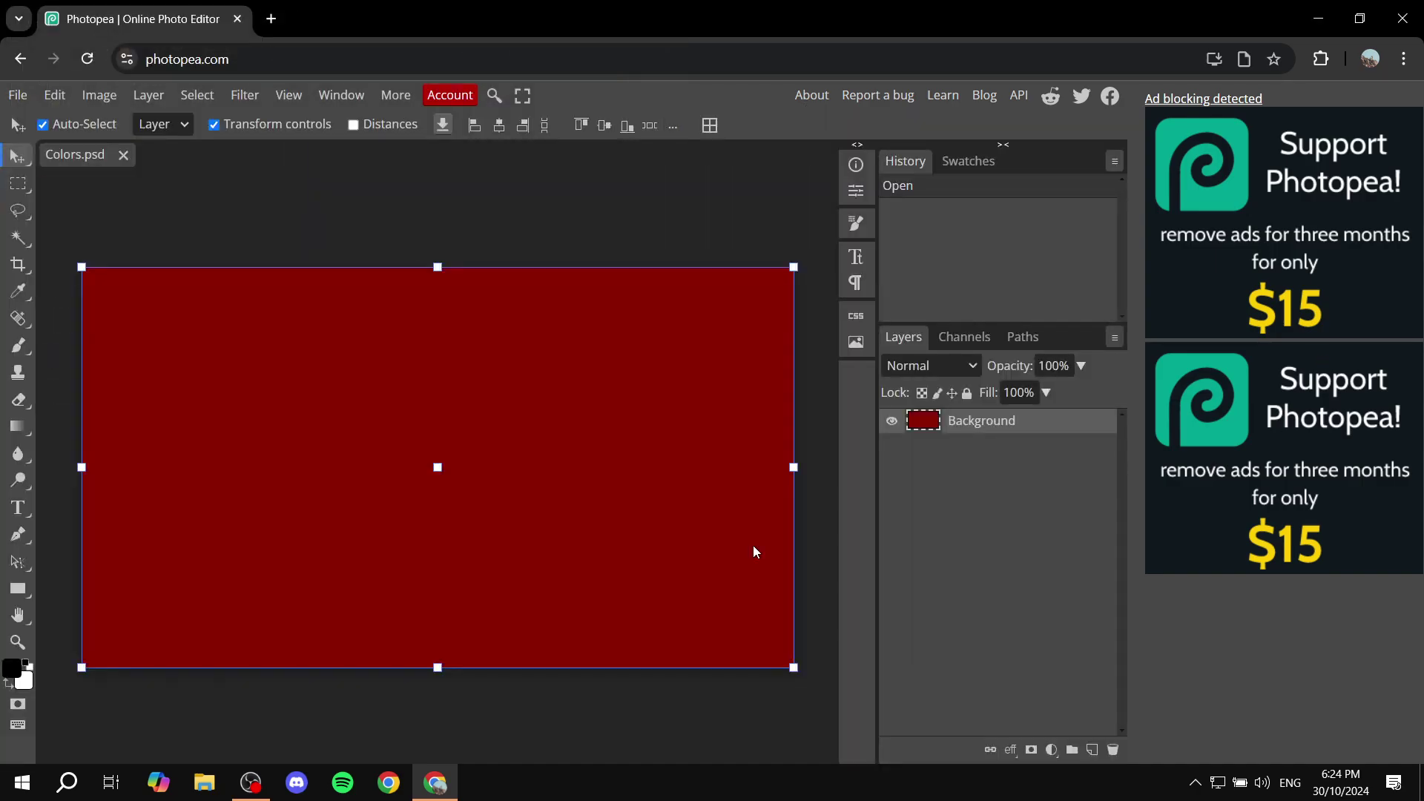
{"action": "left_click", "coordinate": [620, 226]}
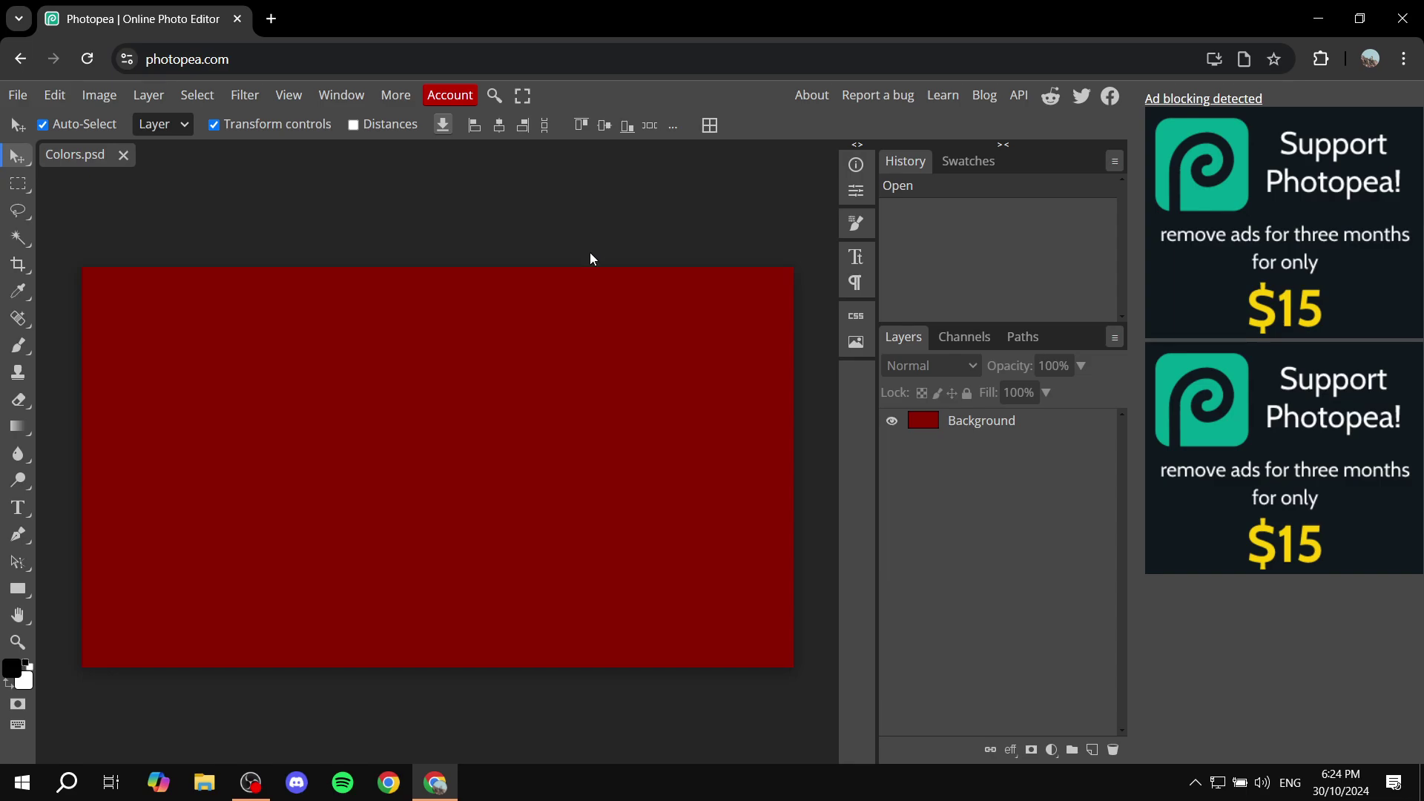
- Draw a text box across the upper canvas and type ADD SOME TEXT
{"action": "left_click", "coordinate": [22, 509]}
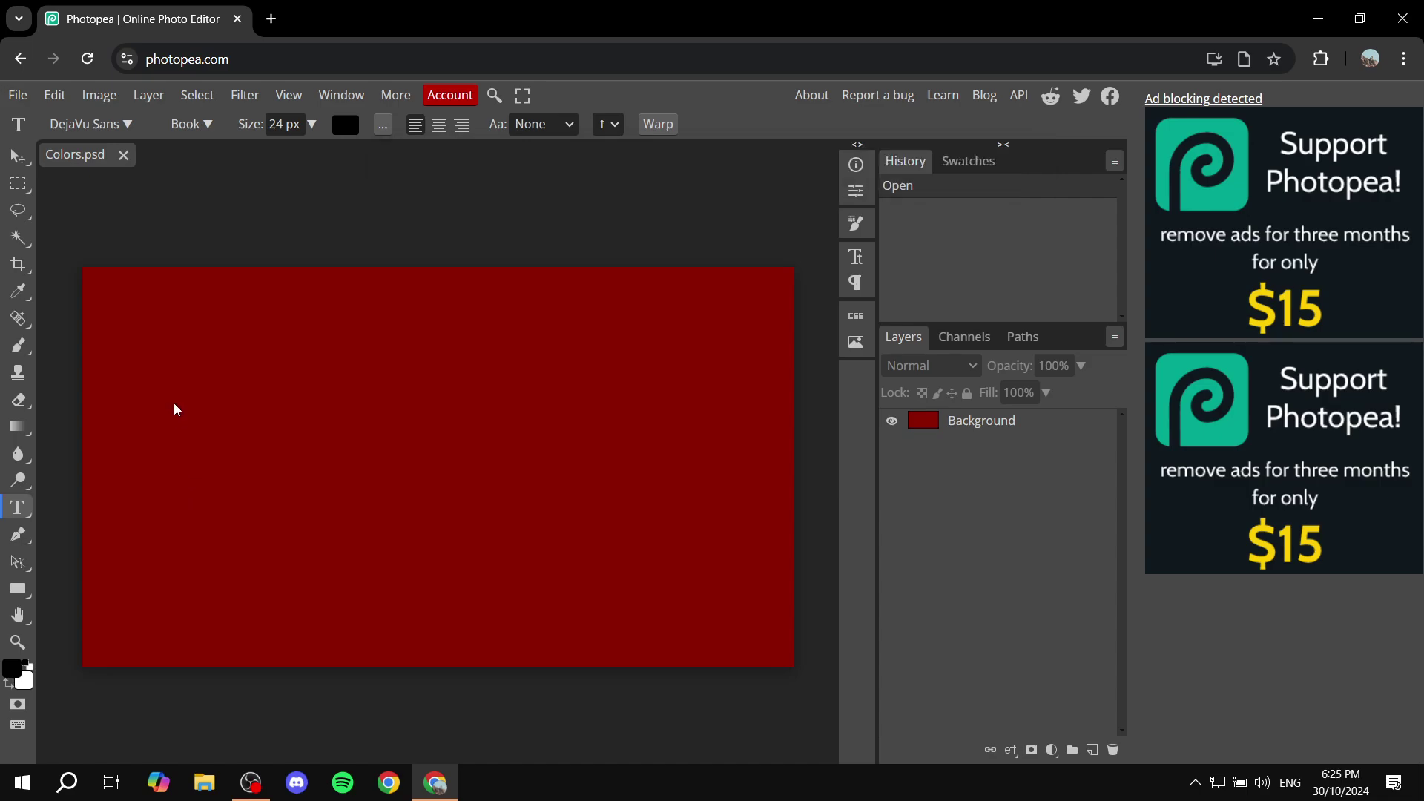
{"action": "left_click_drag", "start_coordinate": [165, 341], "coordinate": [701, 504]}
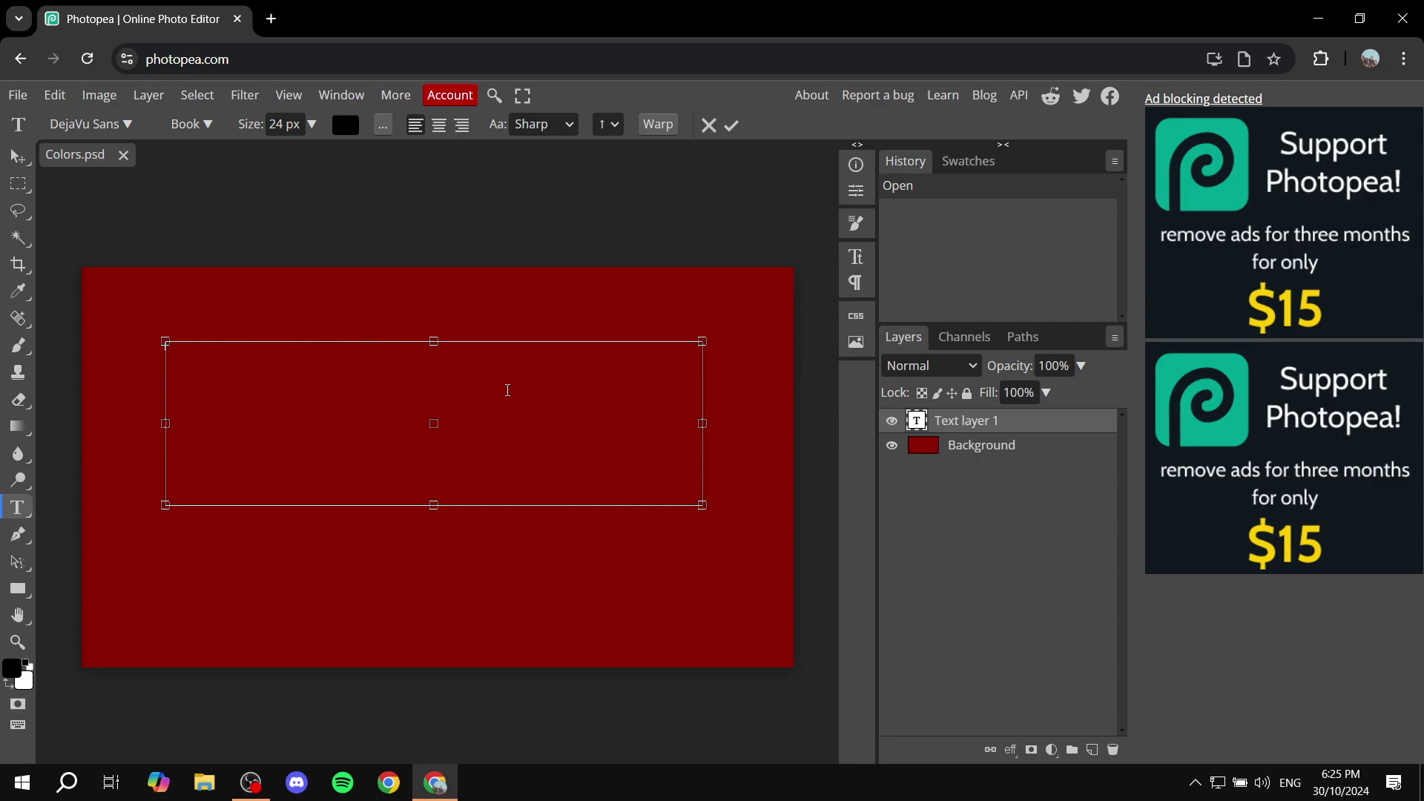
{"action": "left_click", "coordinate": [648, 236]}
- Resize the text to 145 px, centre-align it, and shorten the box to fit
{"action": "key", "text": "ctrl+a"}
{"action": "left_click", "coordinate": [313, 125]}
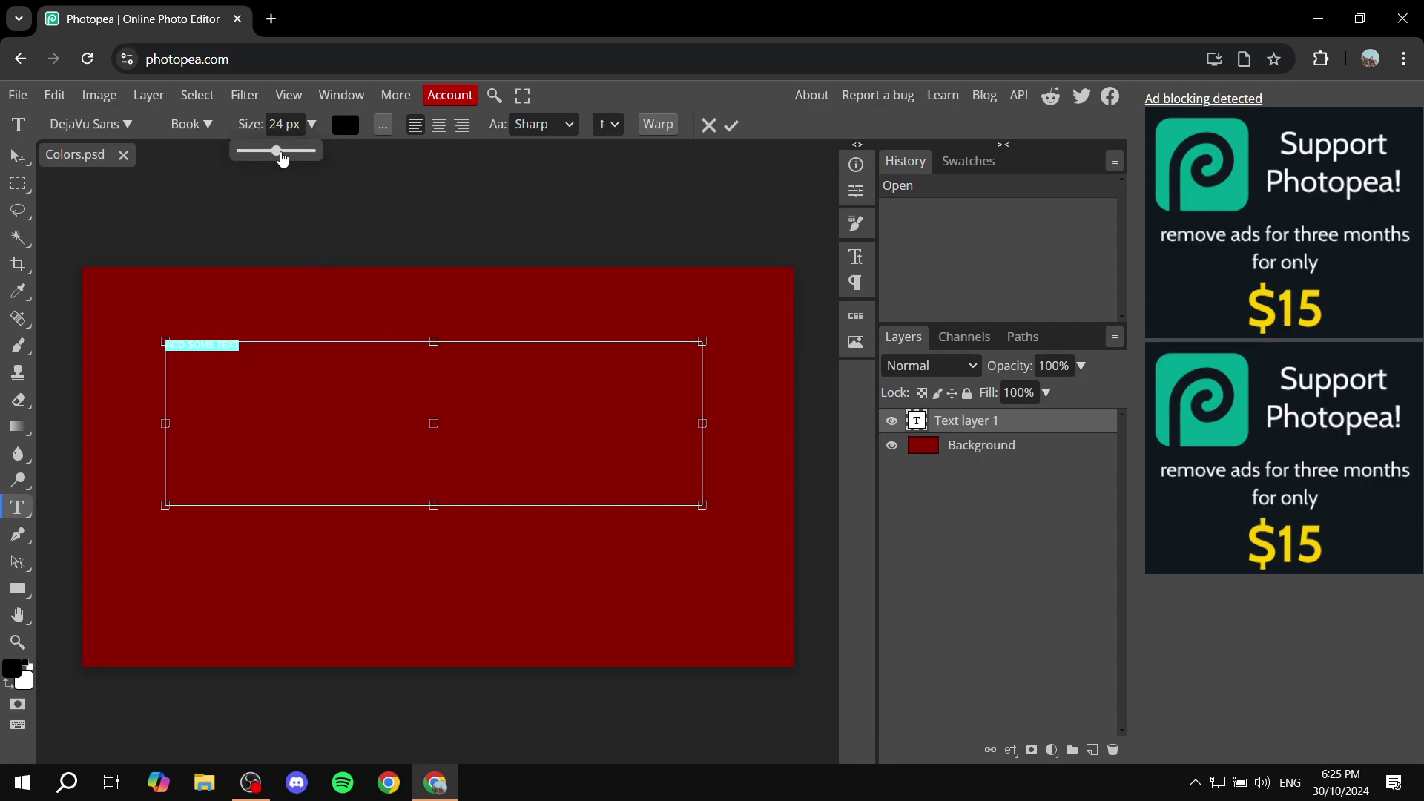
{"action": "left_click_drag", "start_coordinate": [282, 159], "coordinate": [376, 148]}
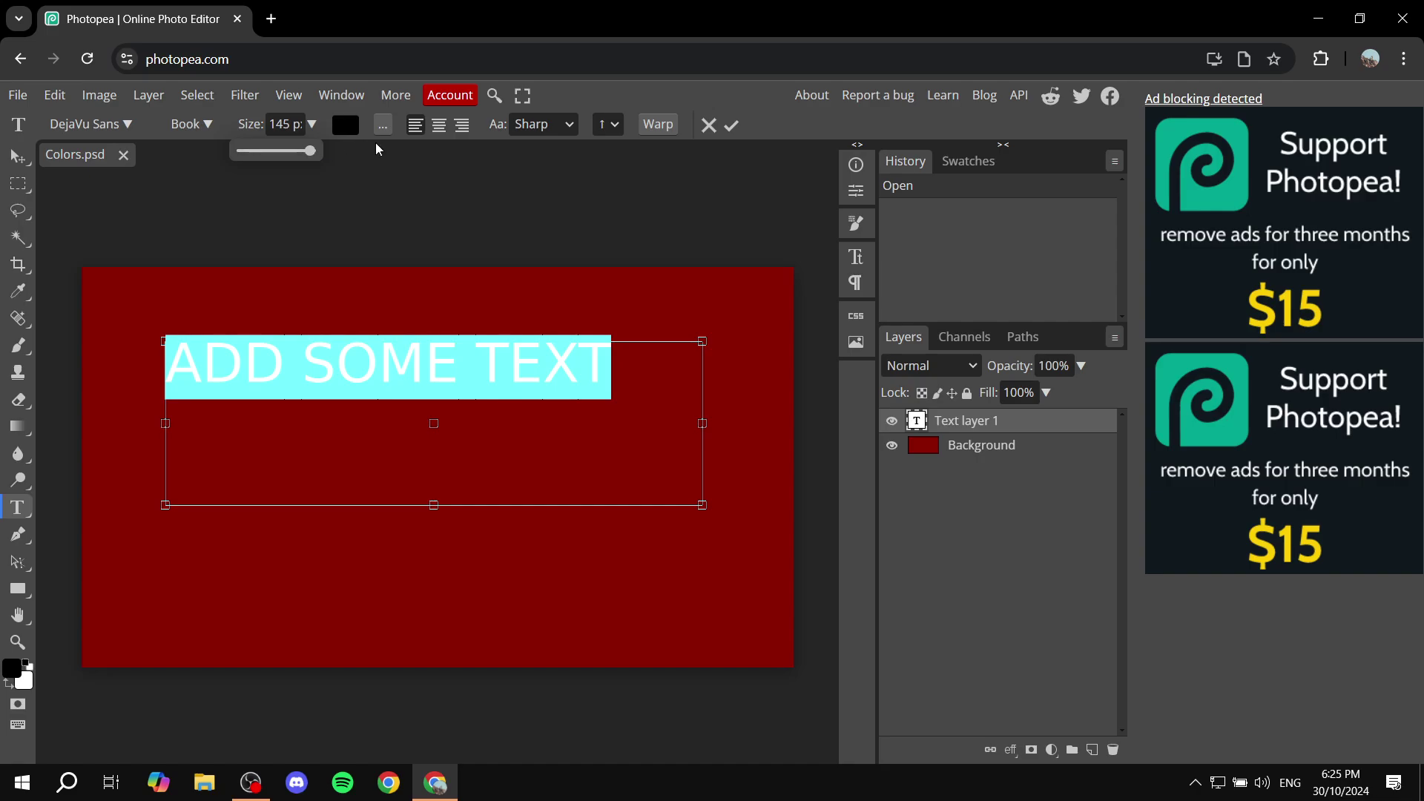
{"action": "left_click", "coordinate": [442, 131]}
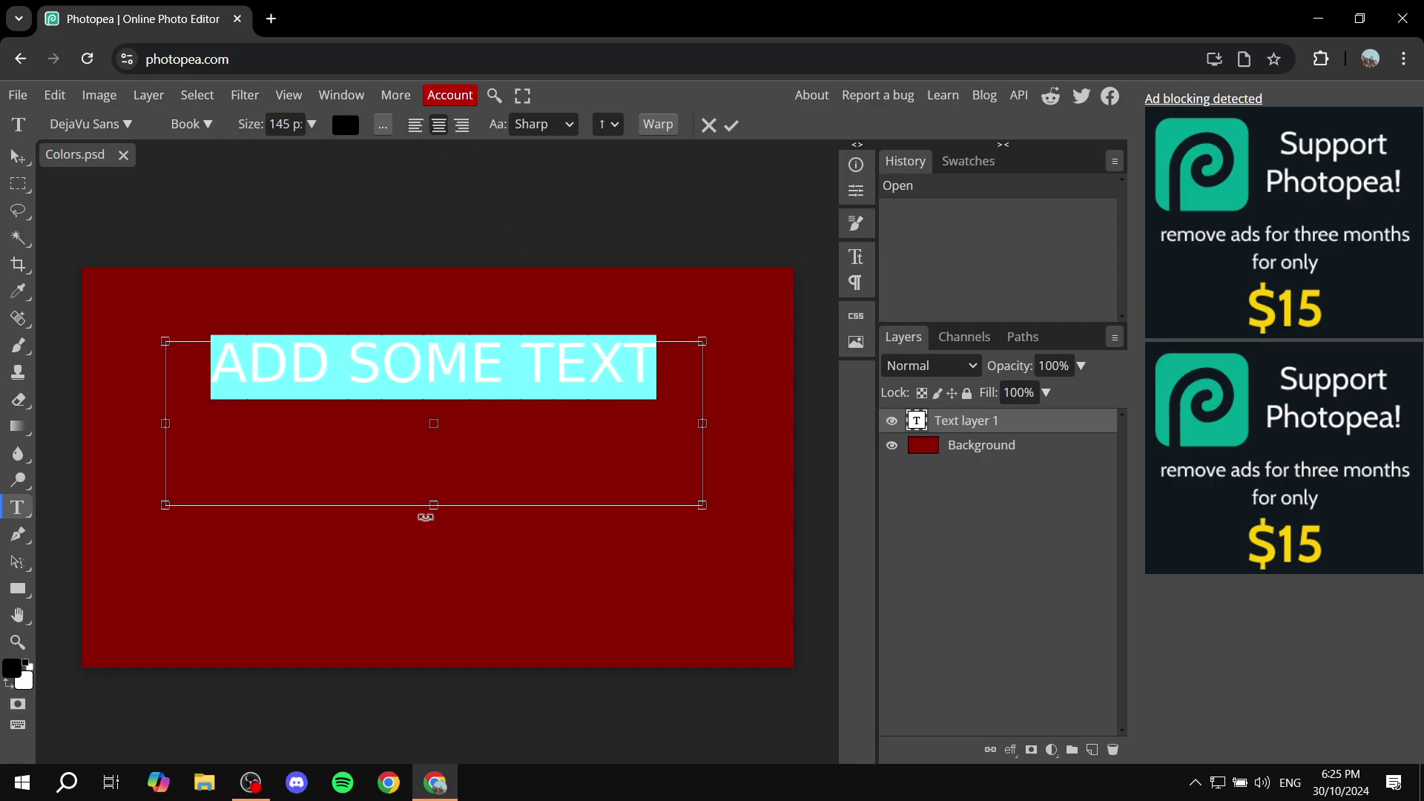
{"action": "left_click_drag", "start_coordinate": [434, 507], "coordinate": [434, 410]}
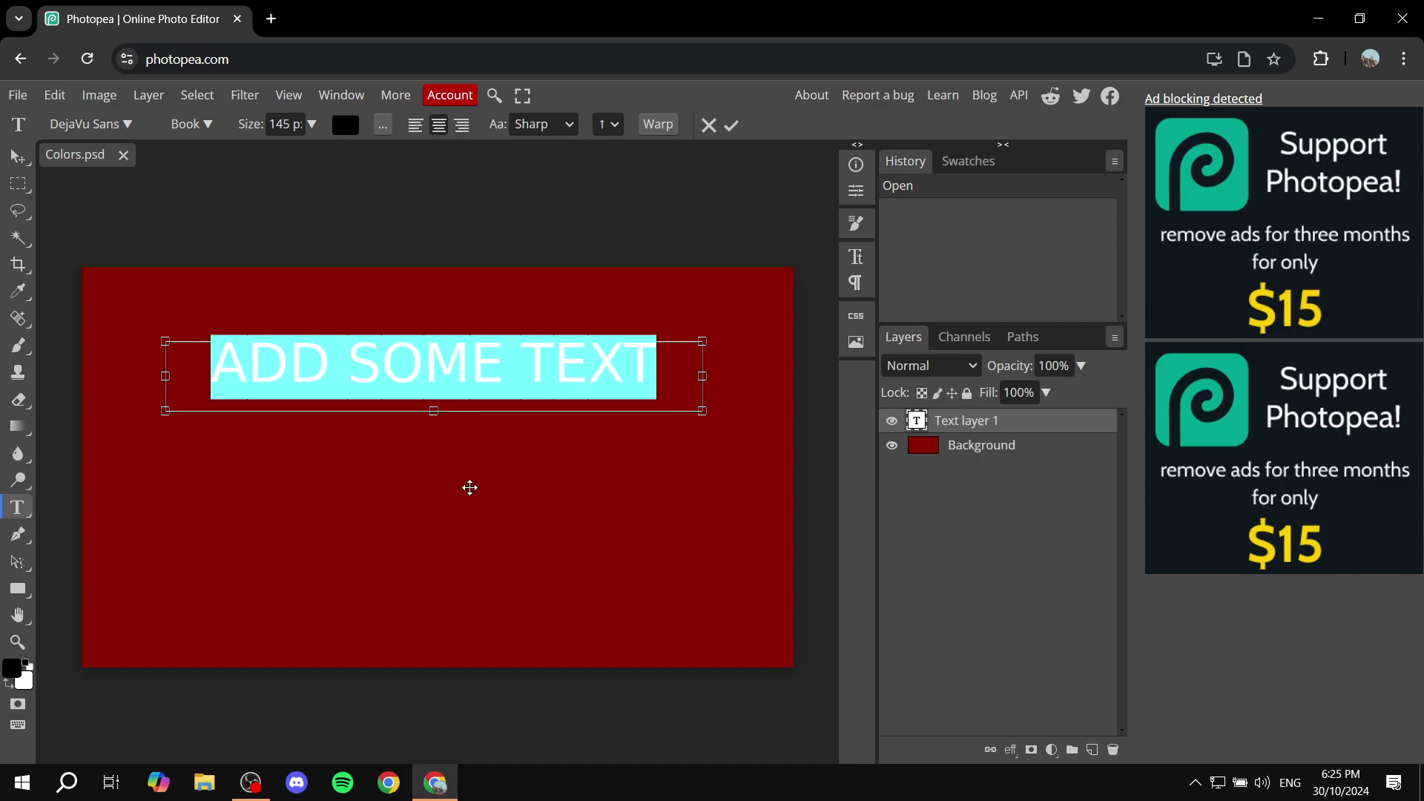
- Select the text and try a dark red colour from the canvas, then cancel the change
{"action": "left_click", "coordinate": [641, 365]}
{"action": "left_click_drag", "start_coordinate": [665, 381], "coordinate": [208, 374]}
{"action": "left_click", "coordinate": [346, 124]}
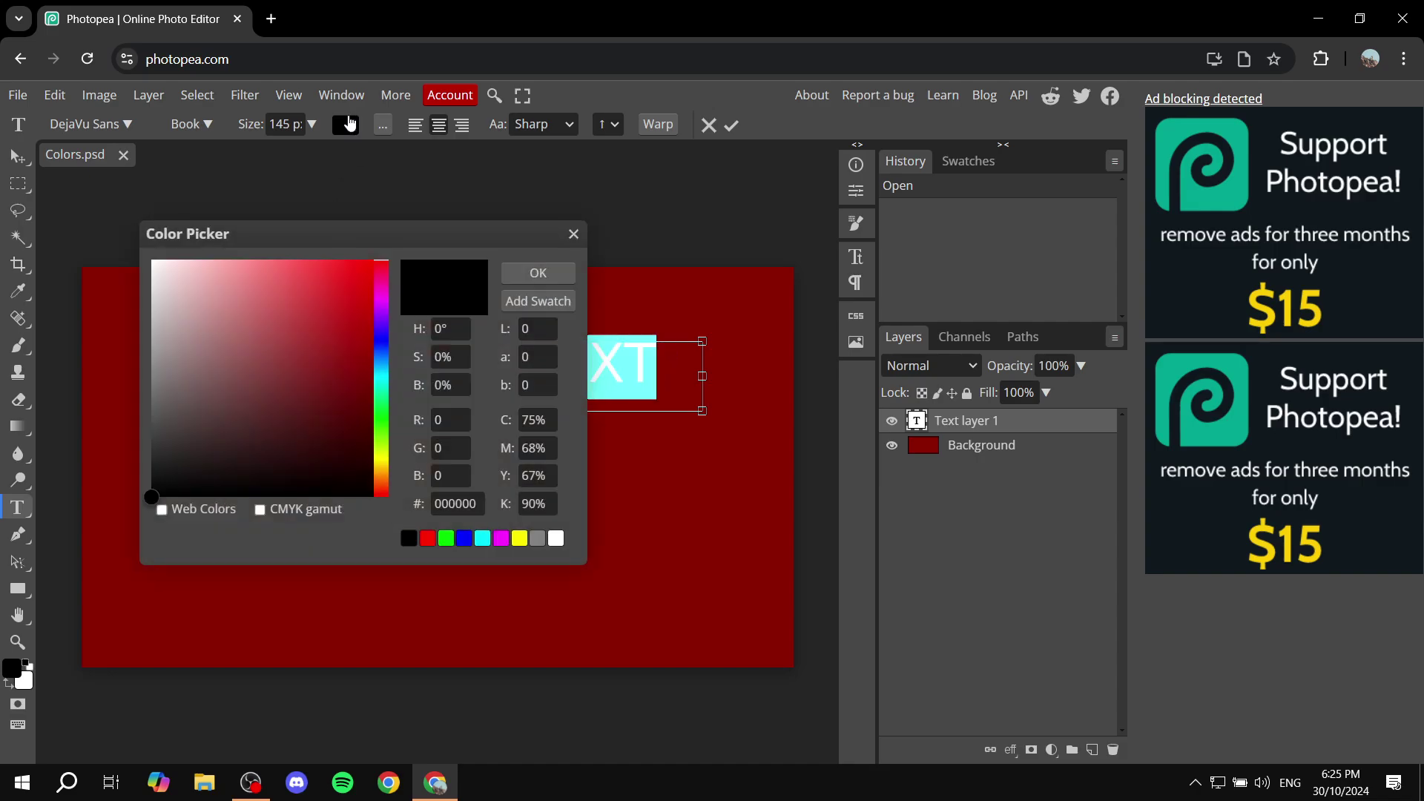
{"action": "left_click", "coordinate": [150, 261]}
{"action": "left_click", "coordinate": [90, 407]}
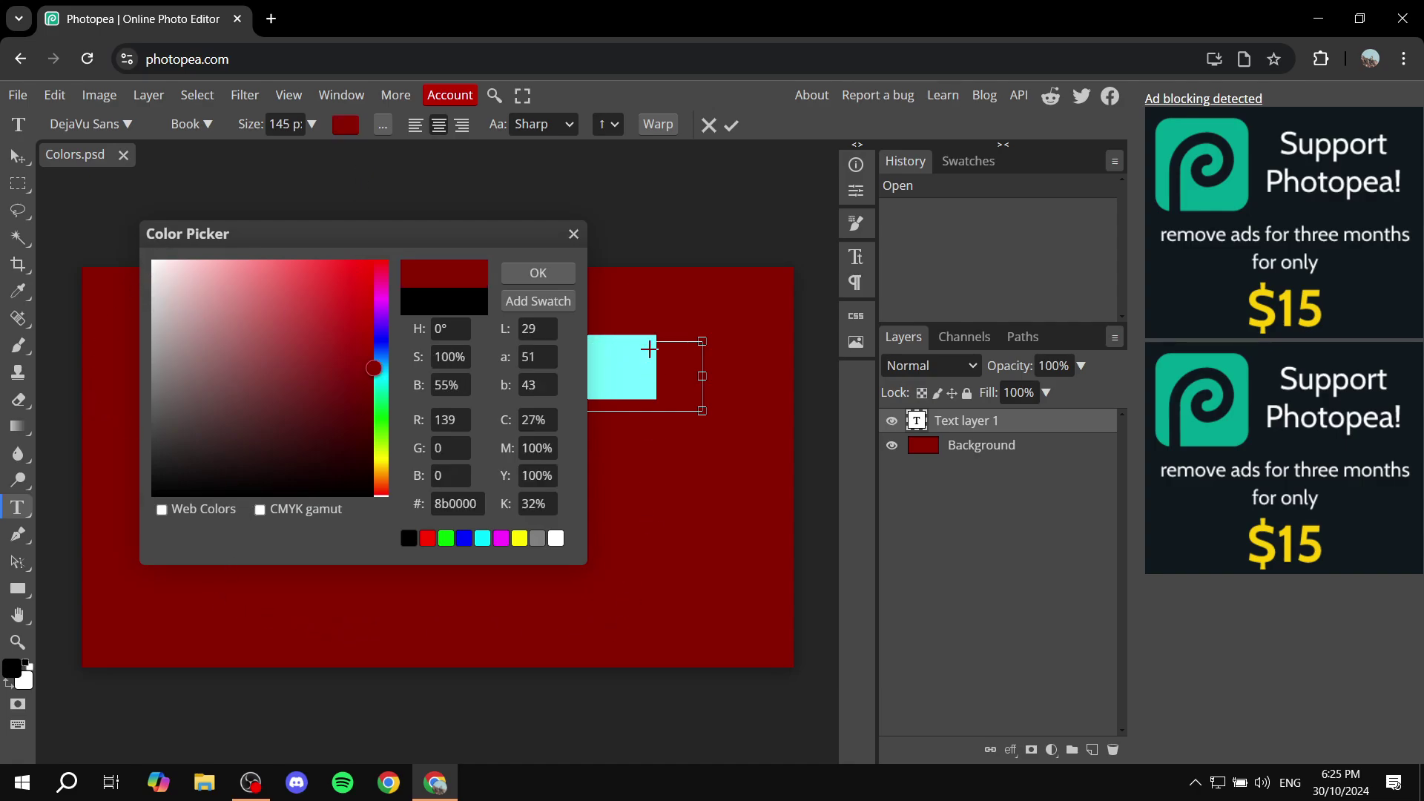
{"action": "left_click", "coordinate": [574, 234]}
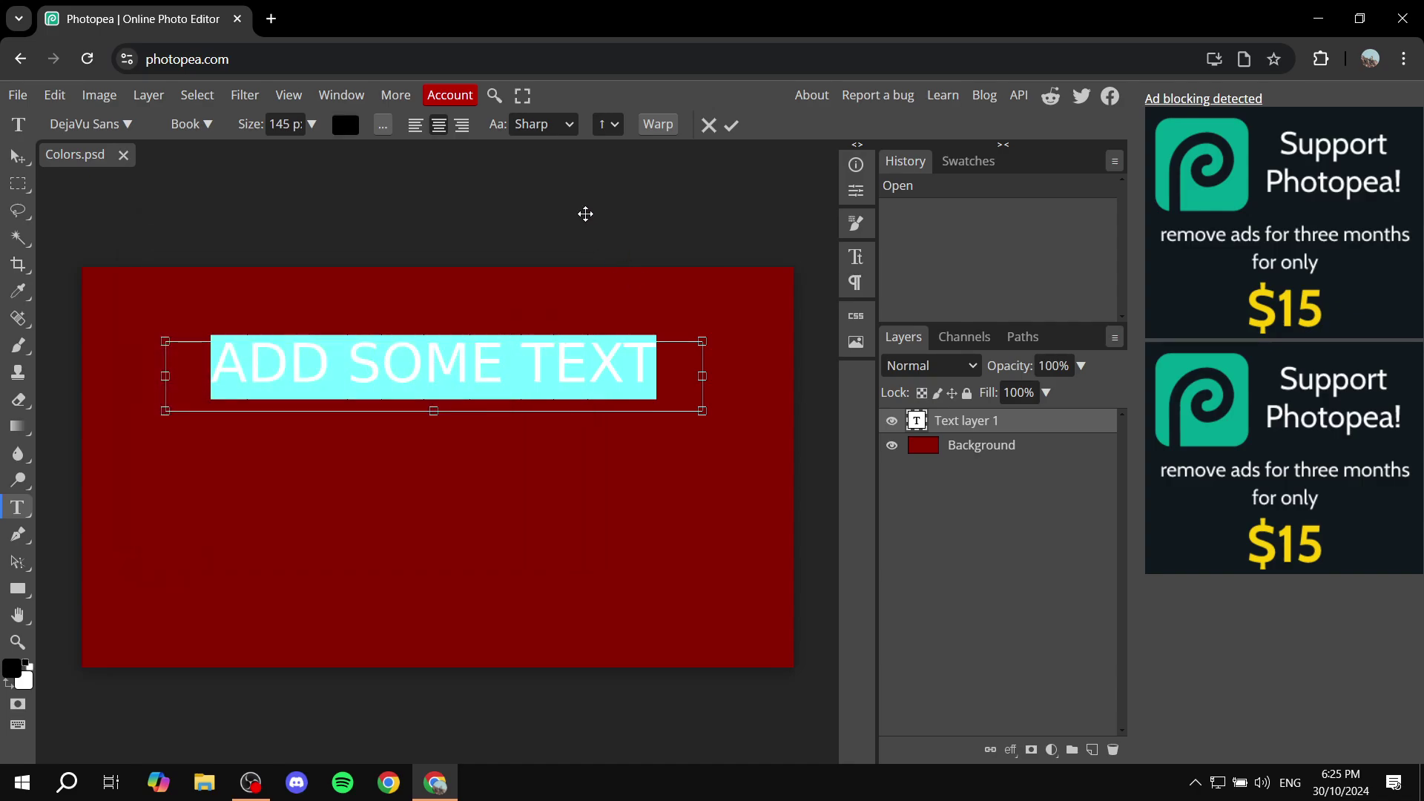
- Reselect ADD SOME TEXT, make it white, and commit the text layer
{"action": "left_click", "coordinate": [652, 367]}
{"action": "left_click_drag", "start_coordinate": [652, 366], "coordinate": [232, 328]}
{"action": "left_click", "coordinate": [345, 125]}
{"action": "left_click", "coordinate": [248, 290]}
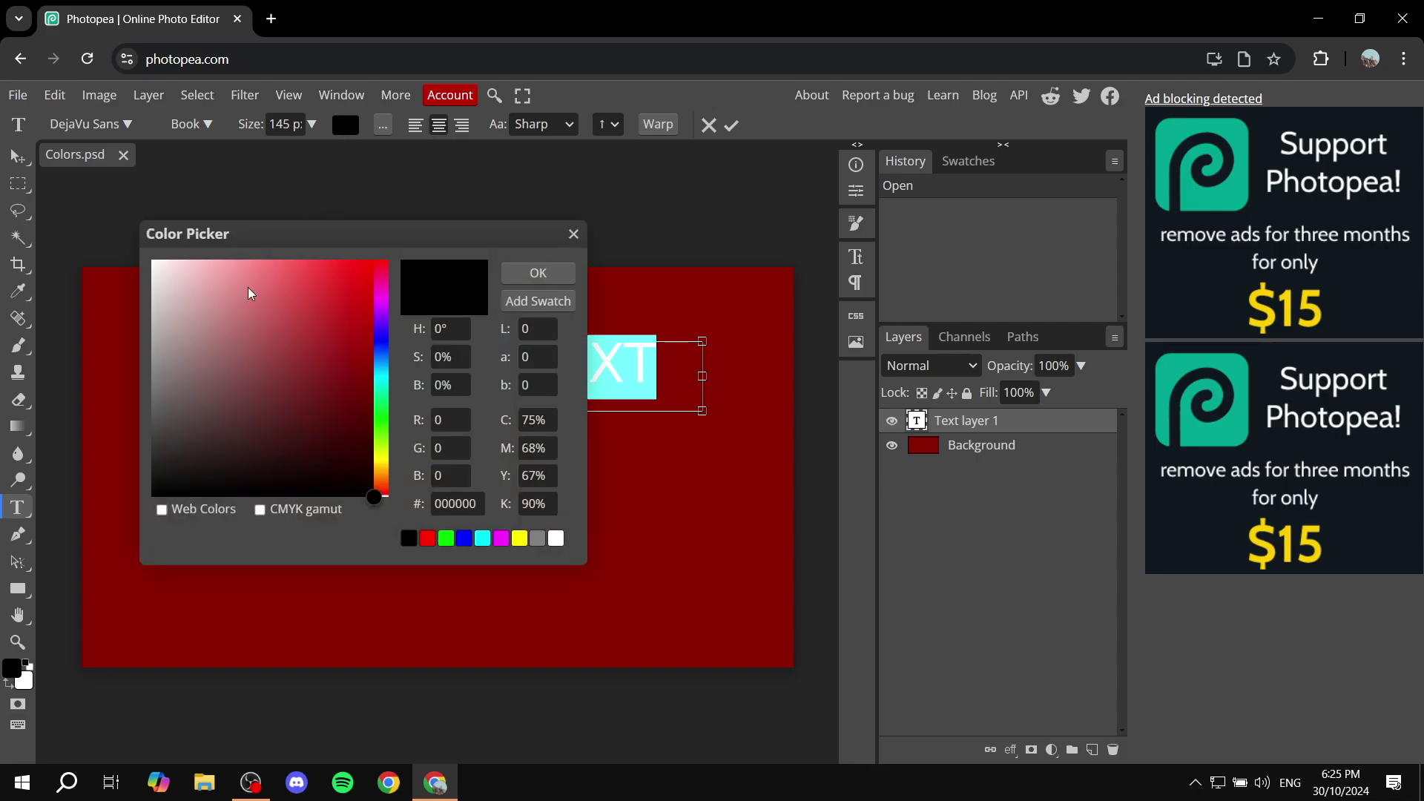
{"action": "key", "text": "Return"}
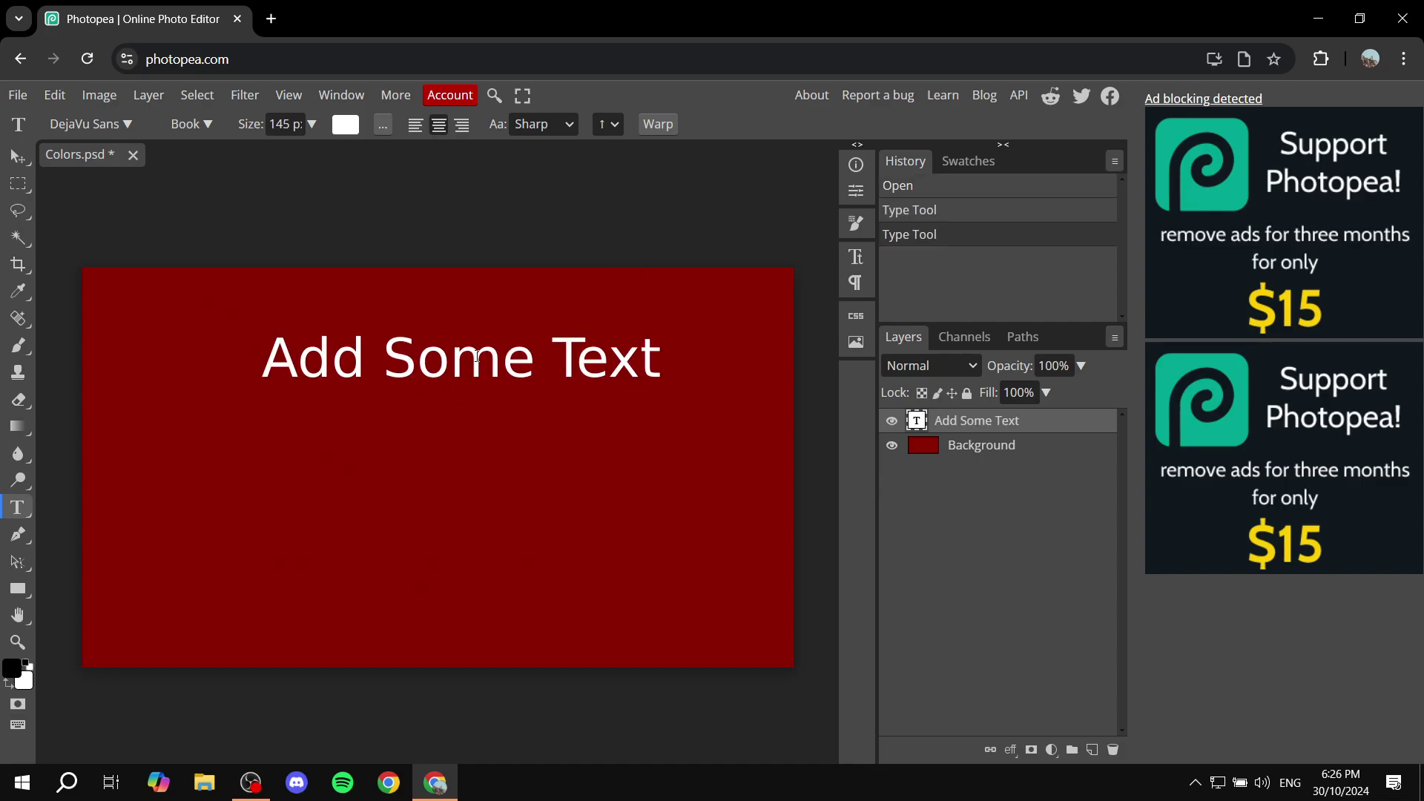
{"action": "left_click", "coordinate": [476, 357]}
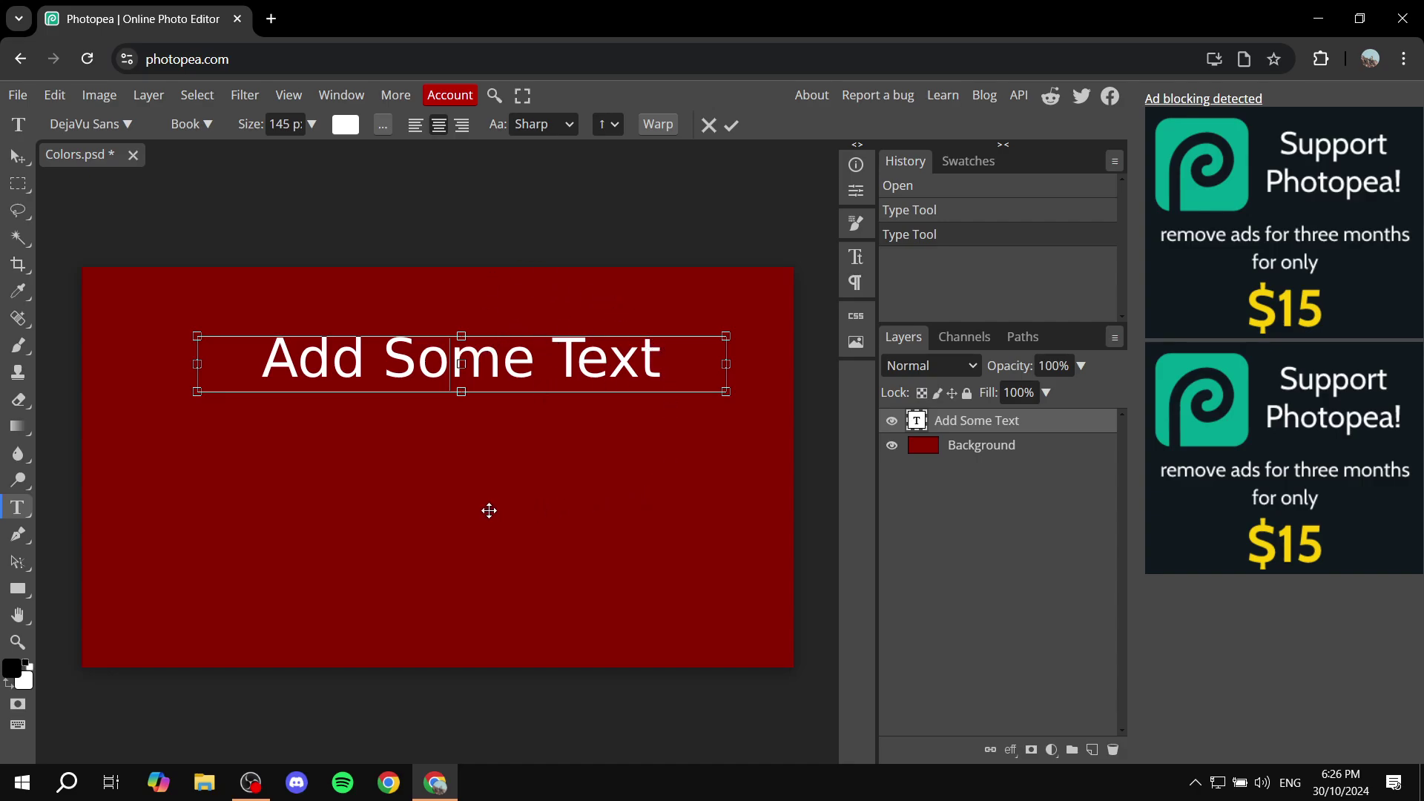
{"action": "left_click", "coordinate": [112, 114]}
{"action": "left_click", "coordinate": [113, 114]}
{"action": "left_click", "coordinate": [1003, 451]}
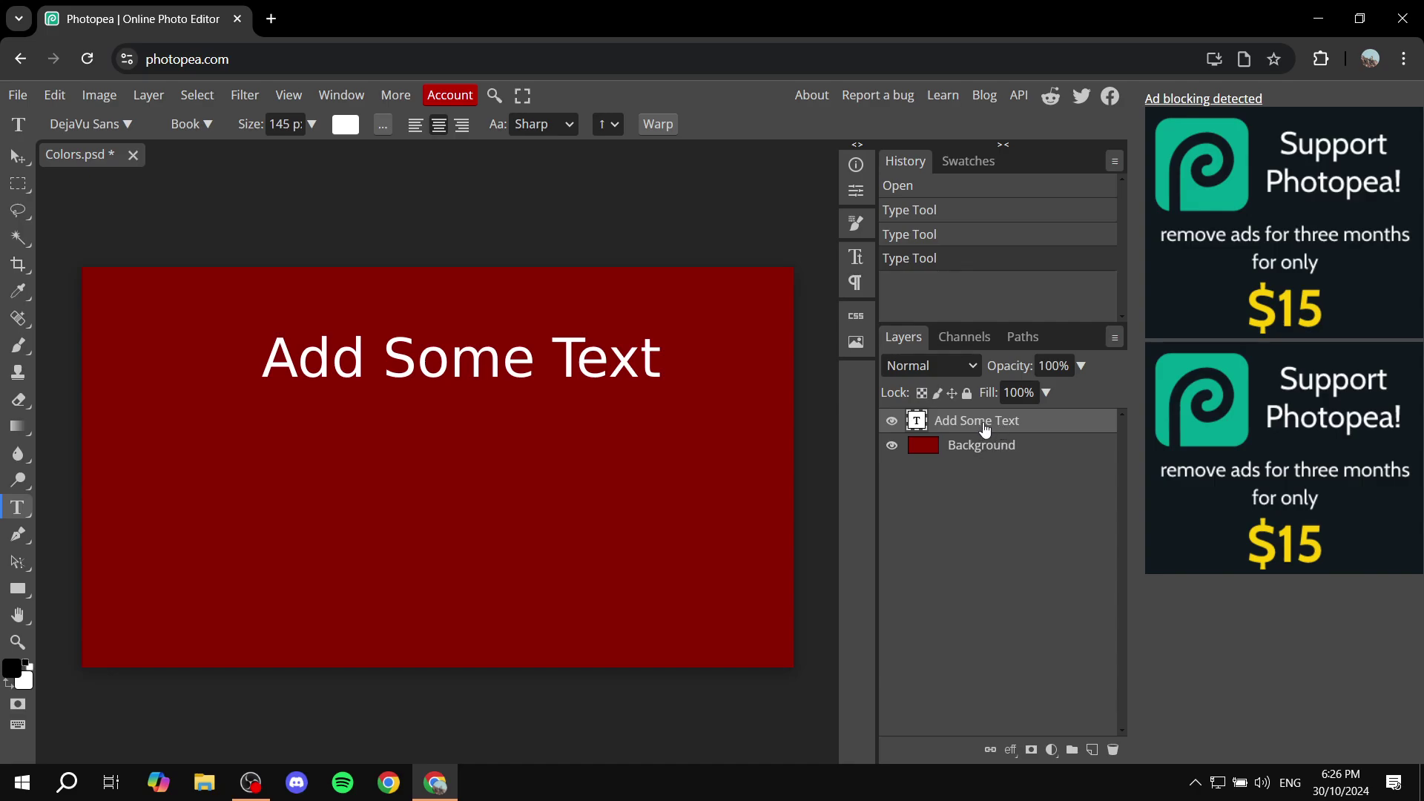
{"action": "double_click", "coordinate": [983, 425]}
{"action": "left_click", "coordinate": [1039, 427]}
- Give the Add Some Text layer a default Drop Shadow through Layer Style
{"action": "right_click", "coordinate": [1036, 429]}
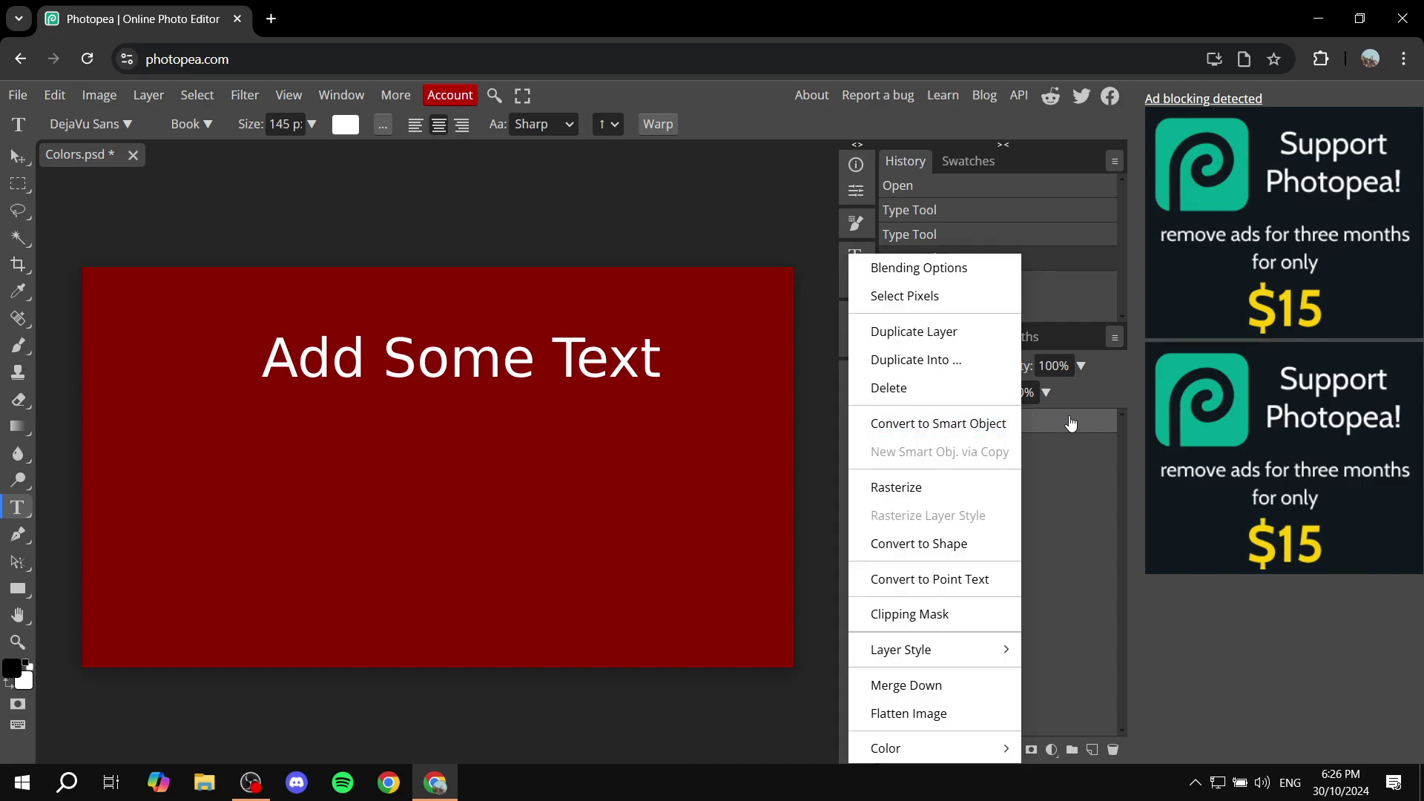
{"action": "left_click", "coordinate": [933, 271]}
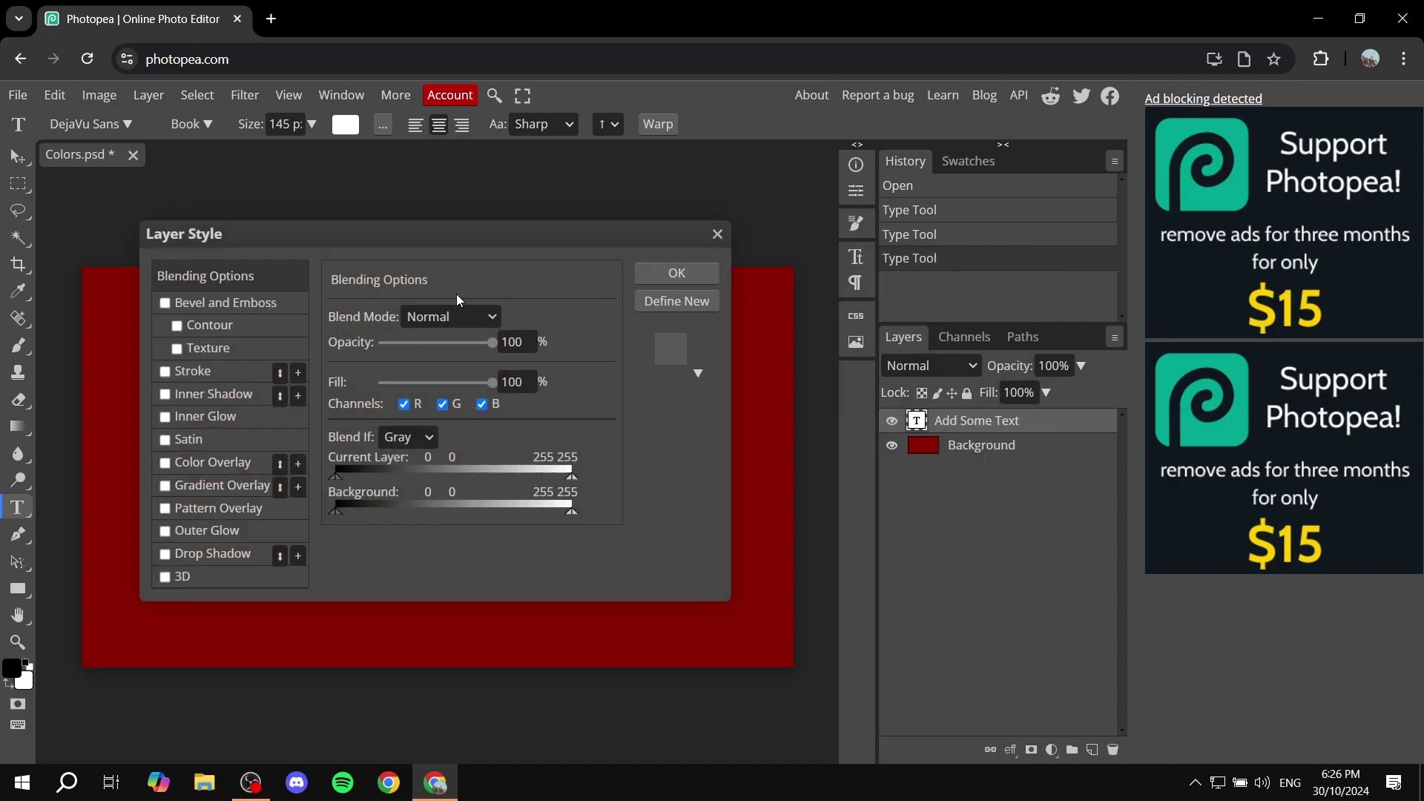
{"action": "left_click_drag", "start_coordinate": [431, 235], "coordinate": [875, 307]}
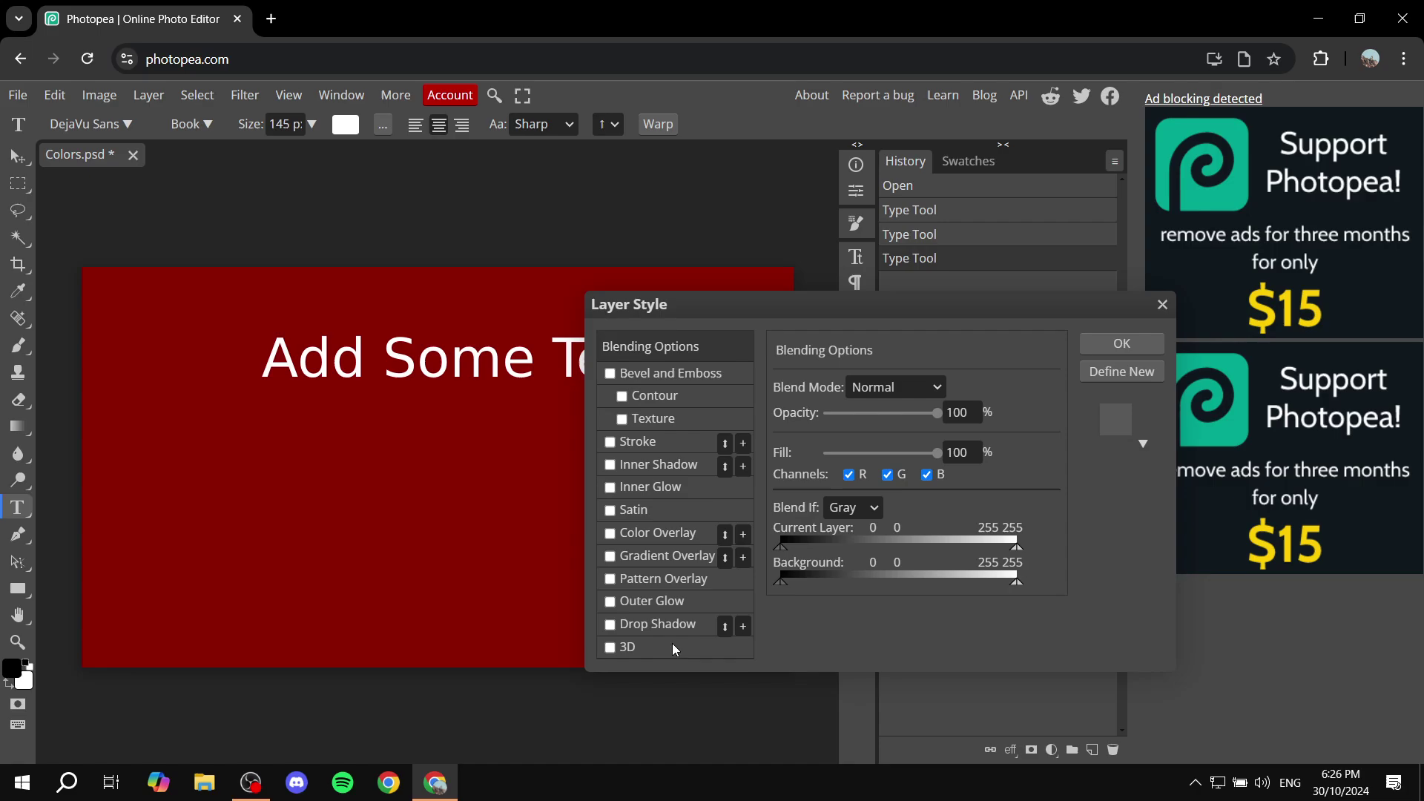
{"action": "left_click", "coordinate": [610, 625]}
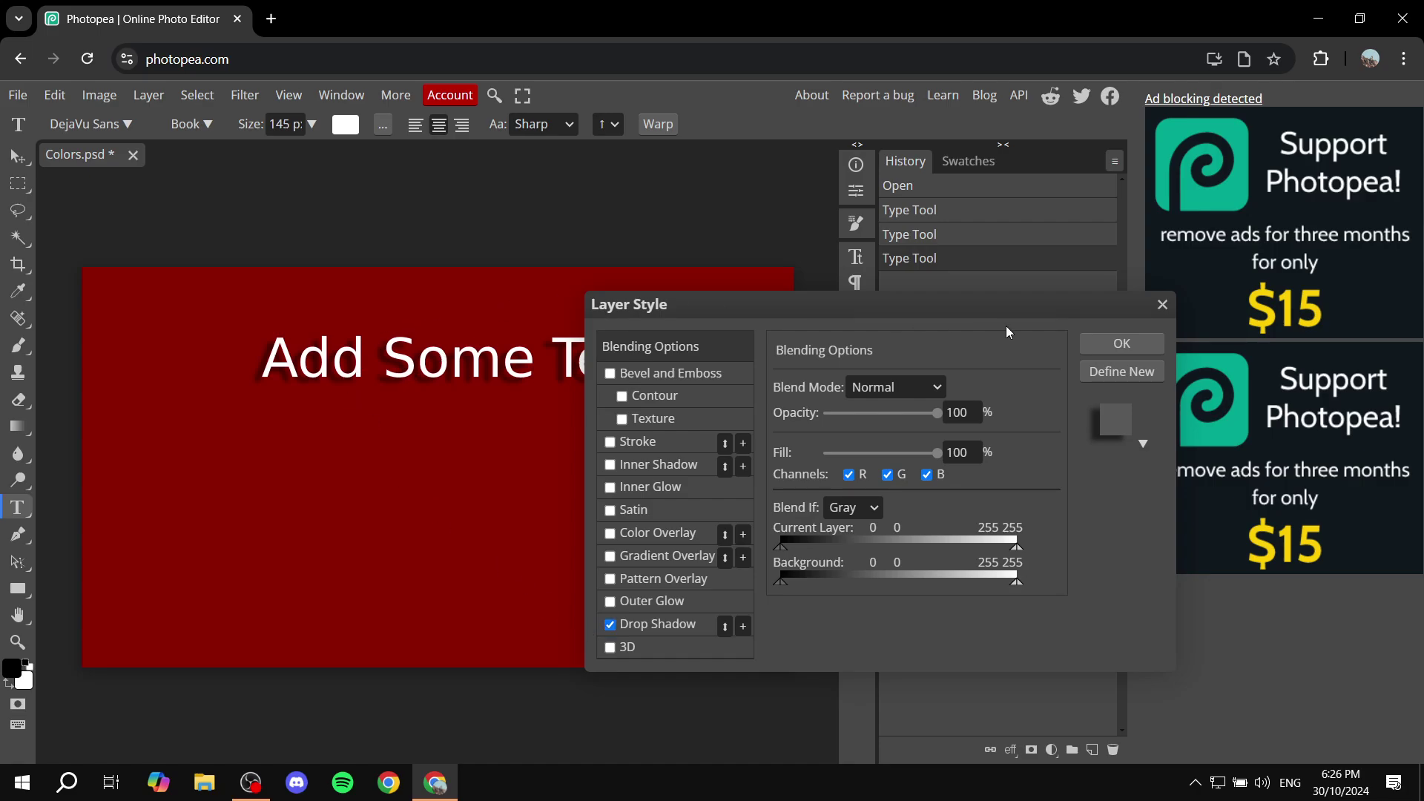
{"action": "left_click", "coordinate": [1123, 343]}
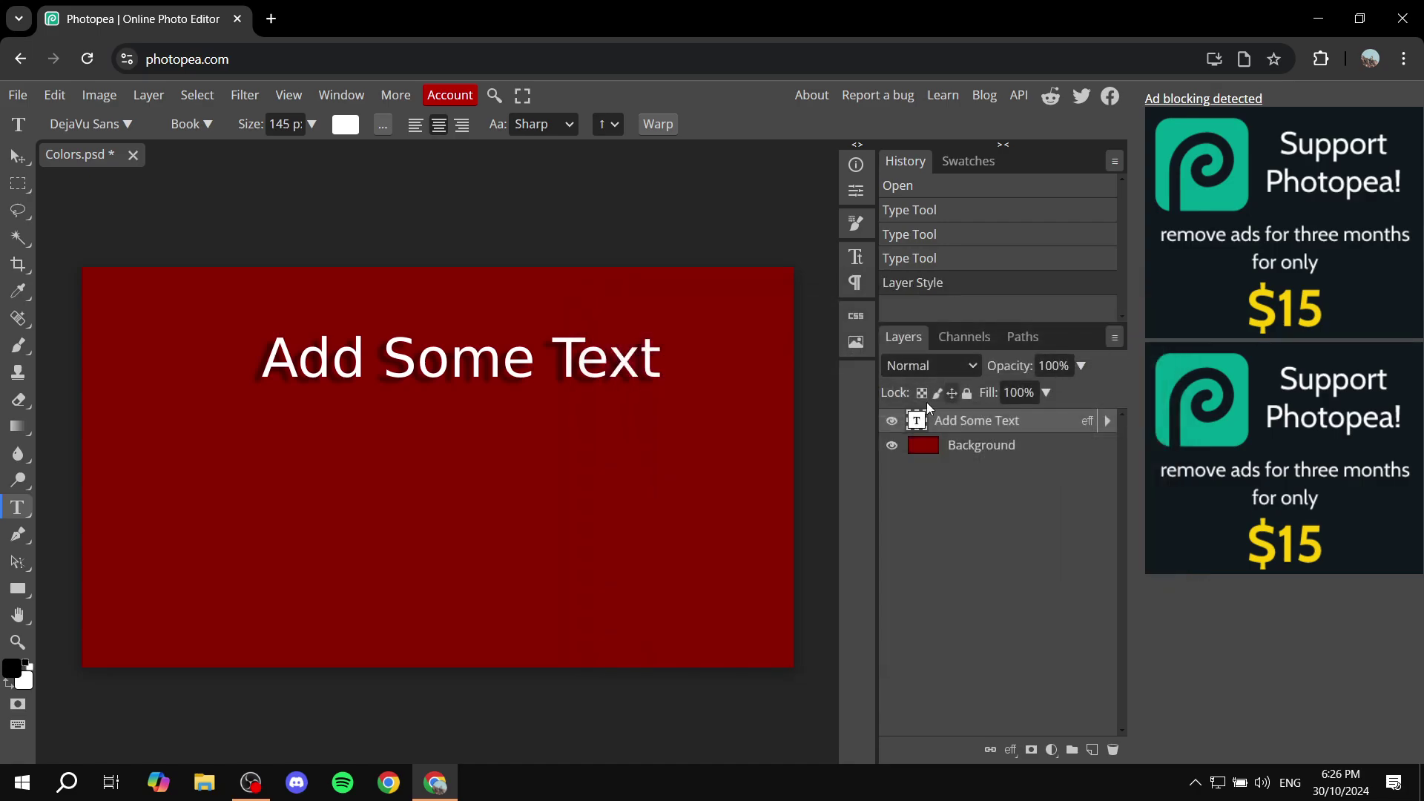
- Edit the Add Some Text lettering, then finish the text edit
{"action": "left_click", "coordinate": [569, 372]}
{"action": "double_click", "coordinate": [569, 372]}
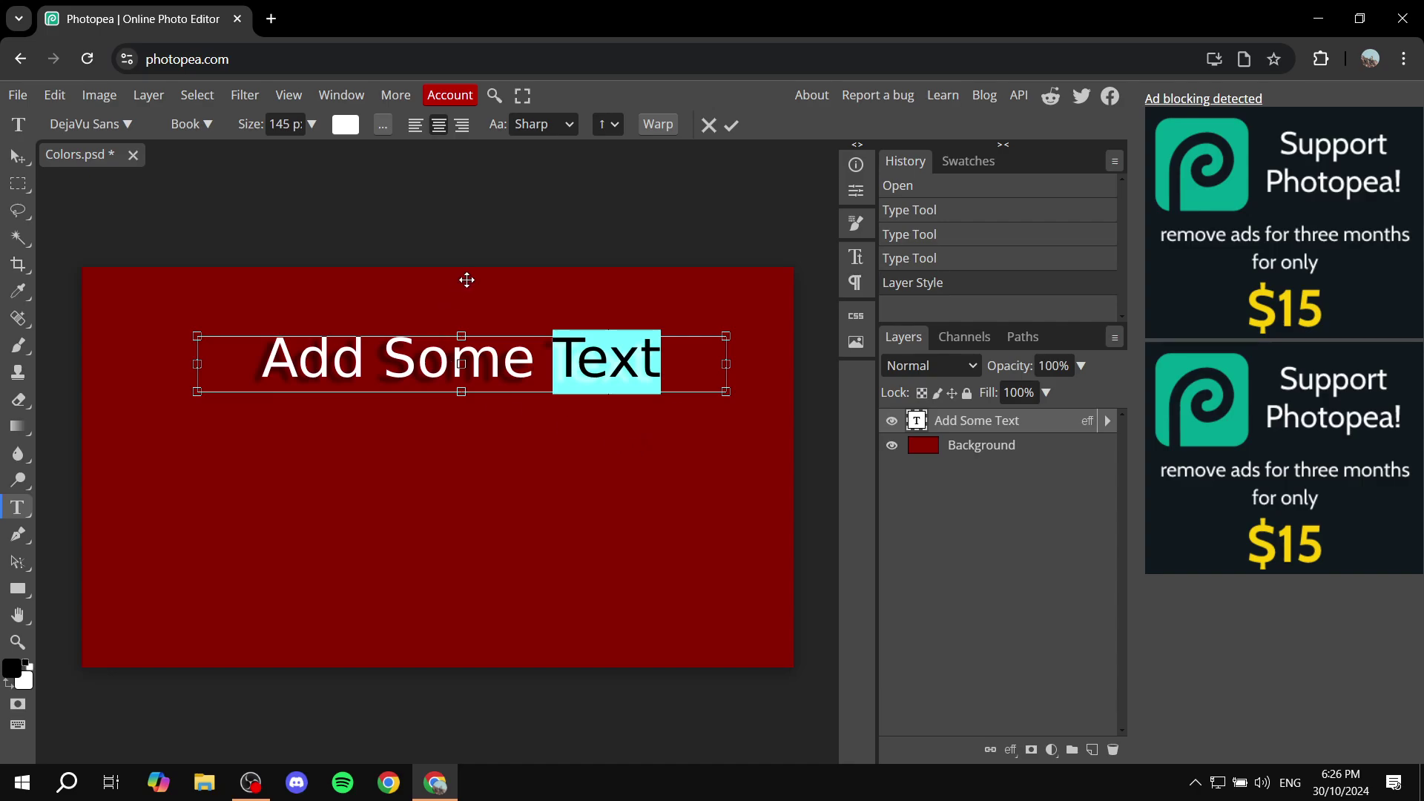
{"action": "left_click", "coordinate": [731, 126]}
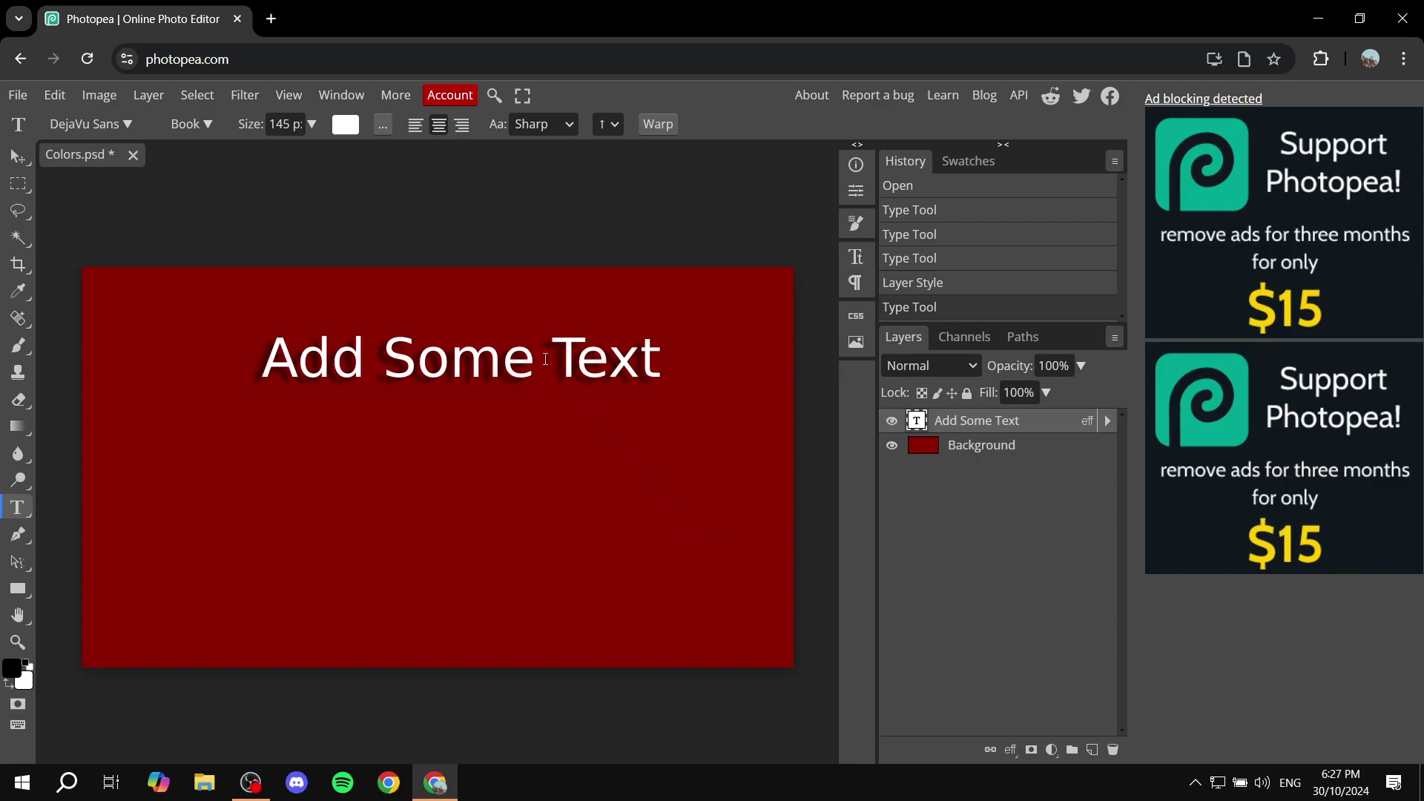
{"action": "double_click", "coordinate": [919, 423]}
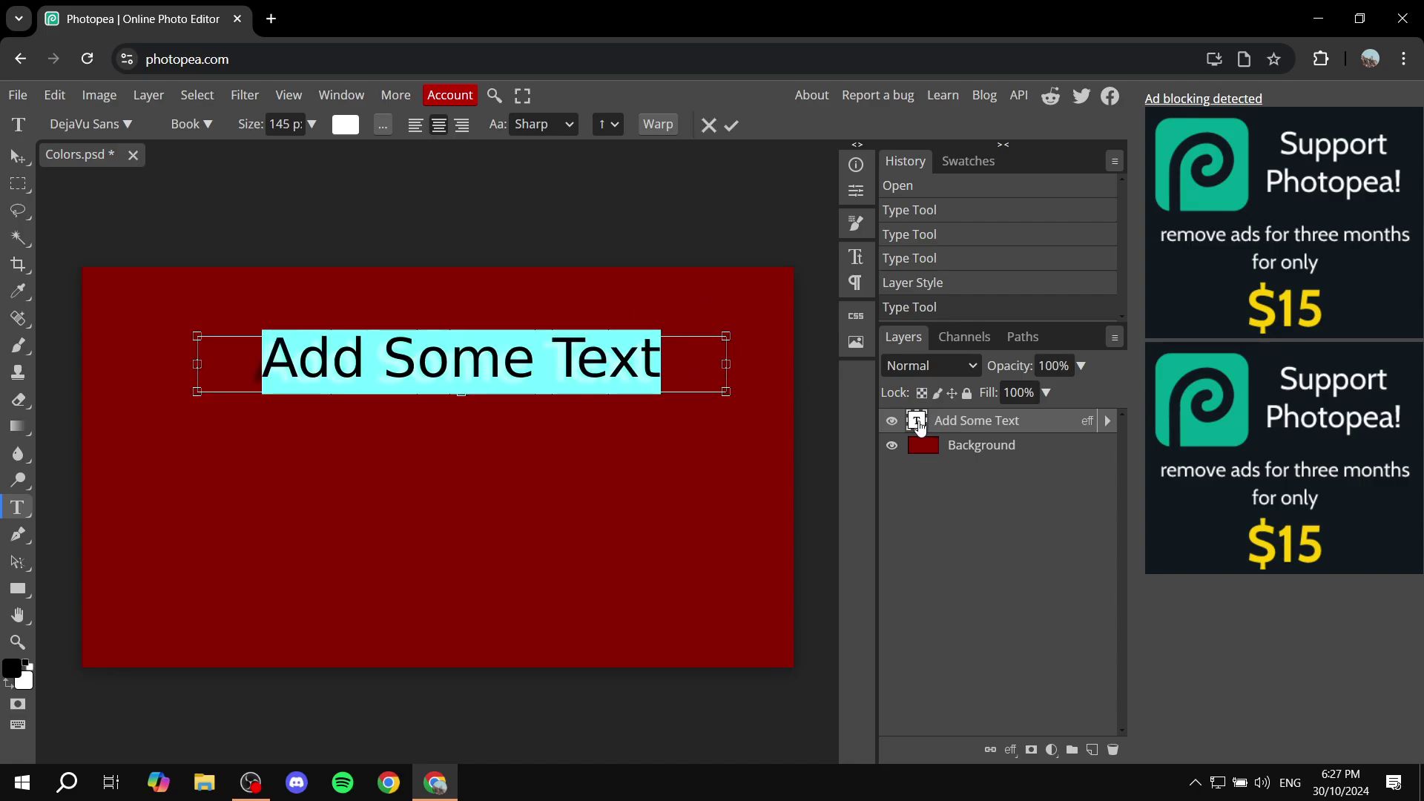
- Review the Add Some Text layer's drop shadow in Blending Options and accept it
{"action": "right_click", "coordinate": [1035, 437]}
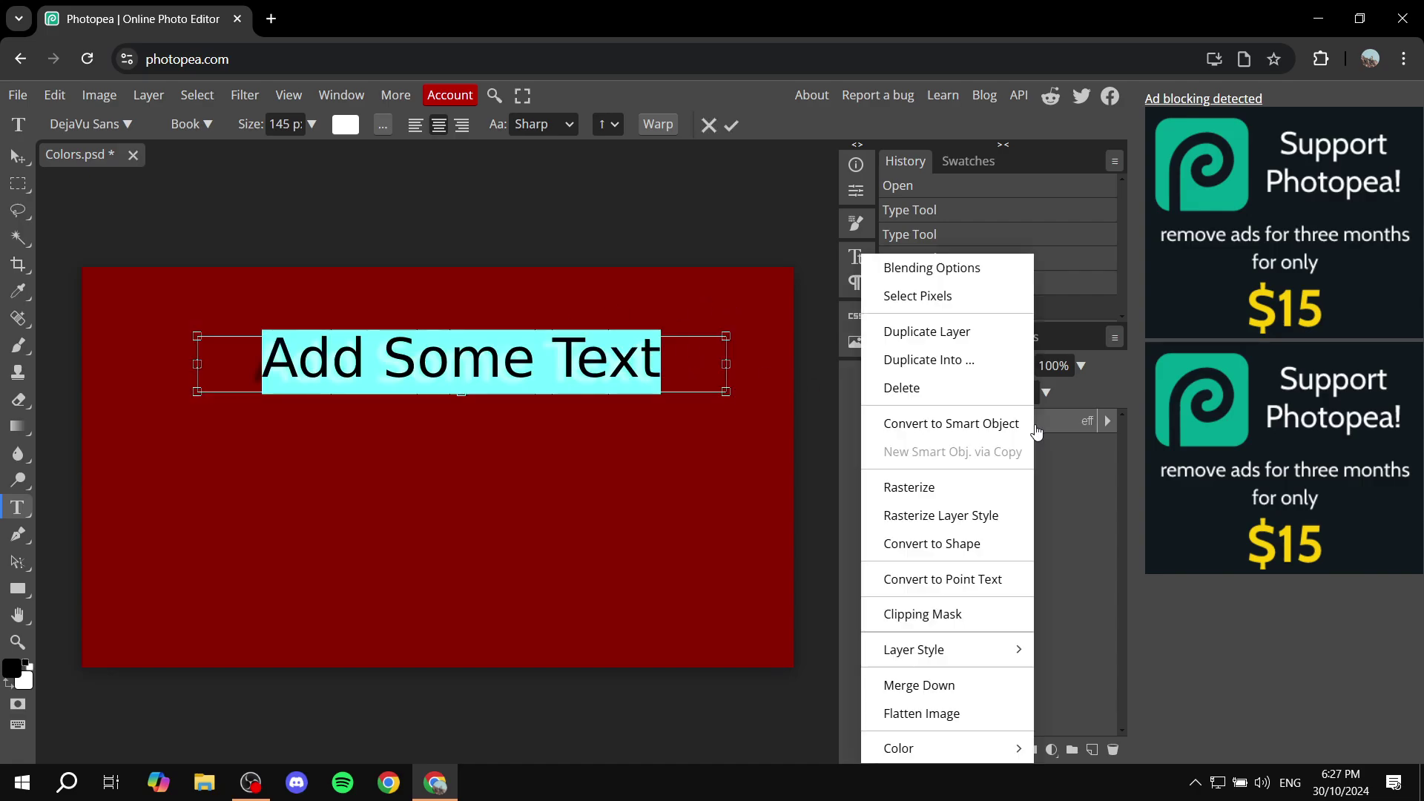
{"action": "left_click", "coordinate": [957, 276]}
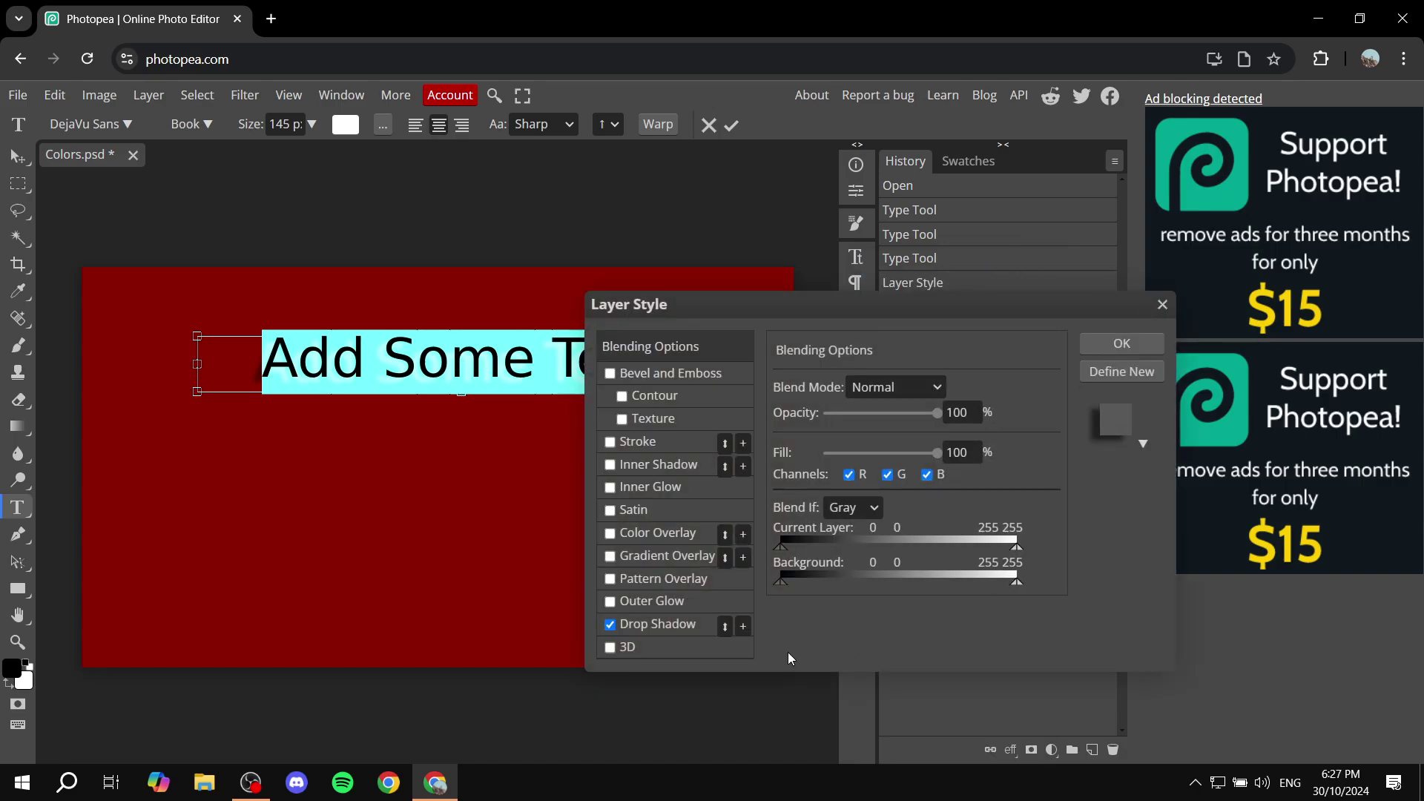
{"action": "left_click", "coordinate": [676, 625]}
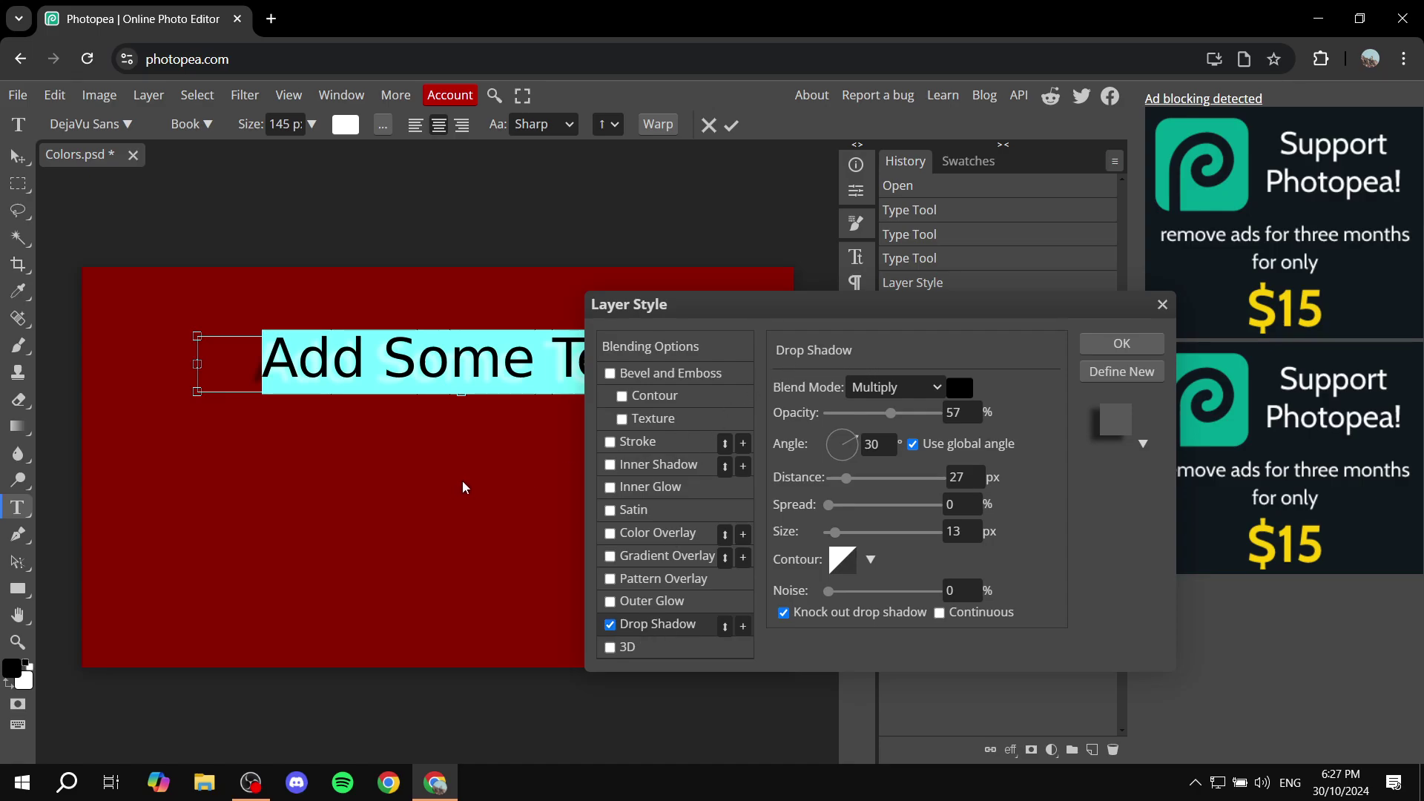
{"action": "left_click", "coordinate": [1121, 344]}
- Delete the stray empty text layer, leaving Add Some Text and Background
{"action": "left_click", "coordinate": [406, 551]}
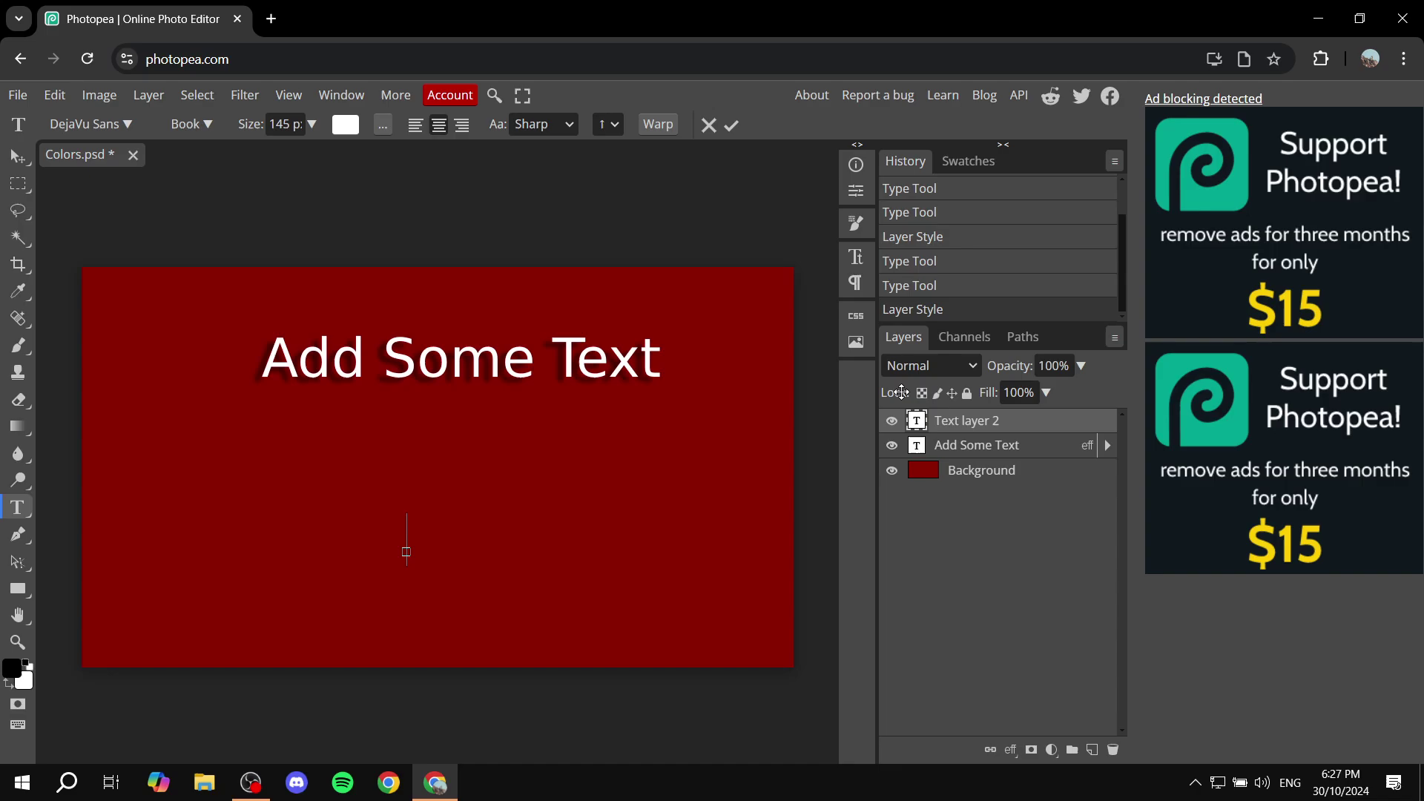
{"action": "left_click", "coordinate": [992, 447]}
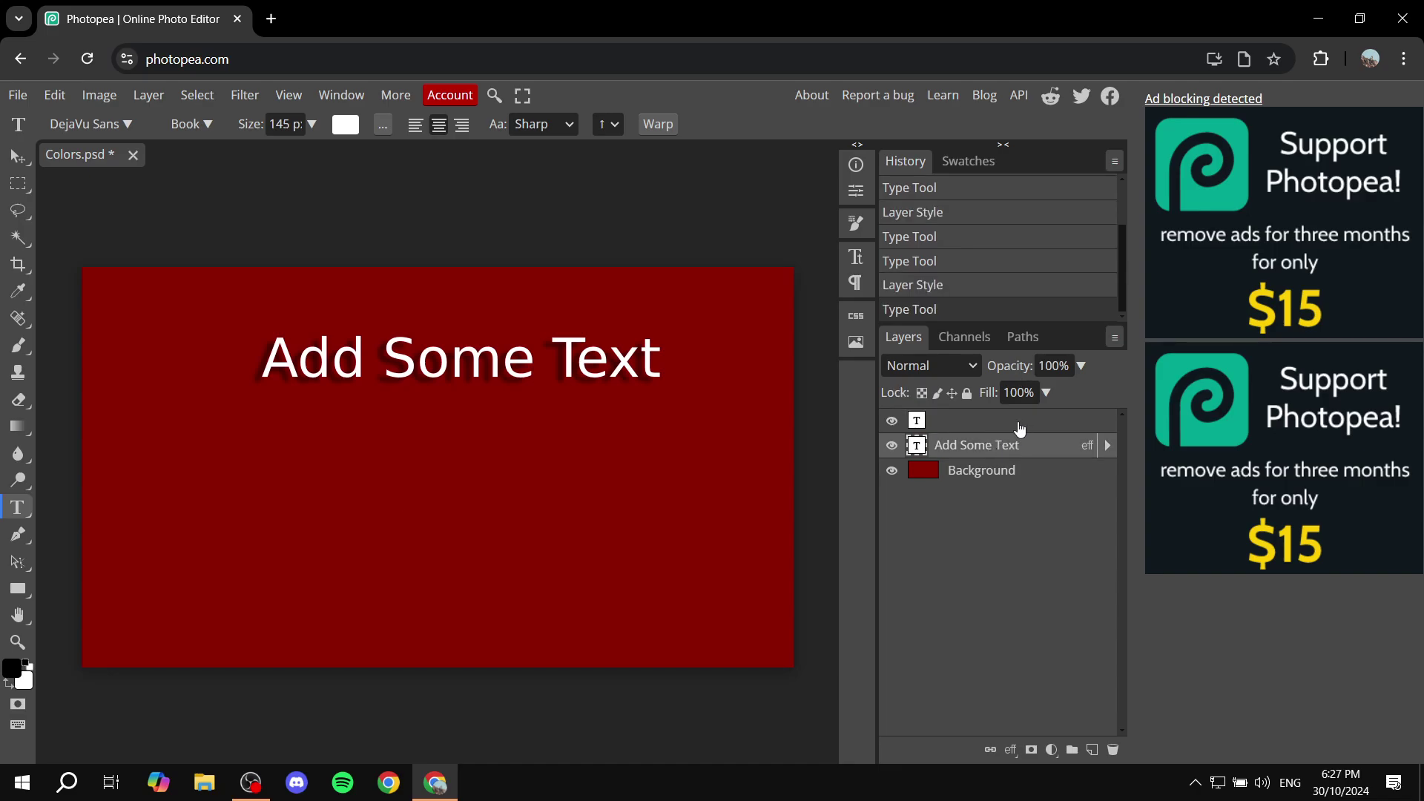
{"action": "left_click", "coordinate": [1018, 428]}
{"action": "key", "text": "Delete"}
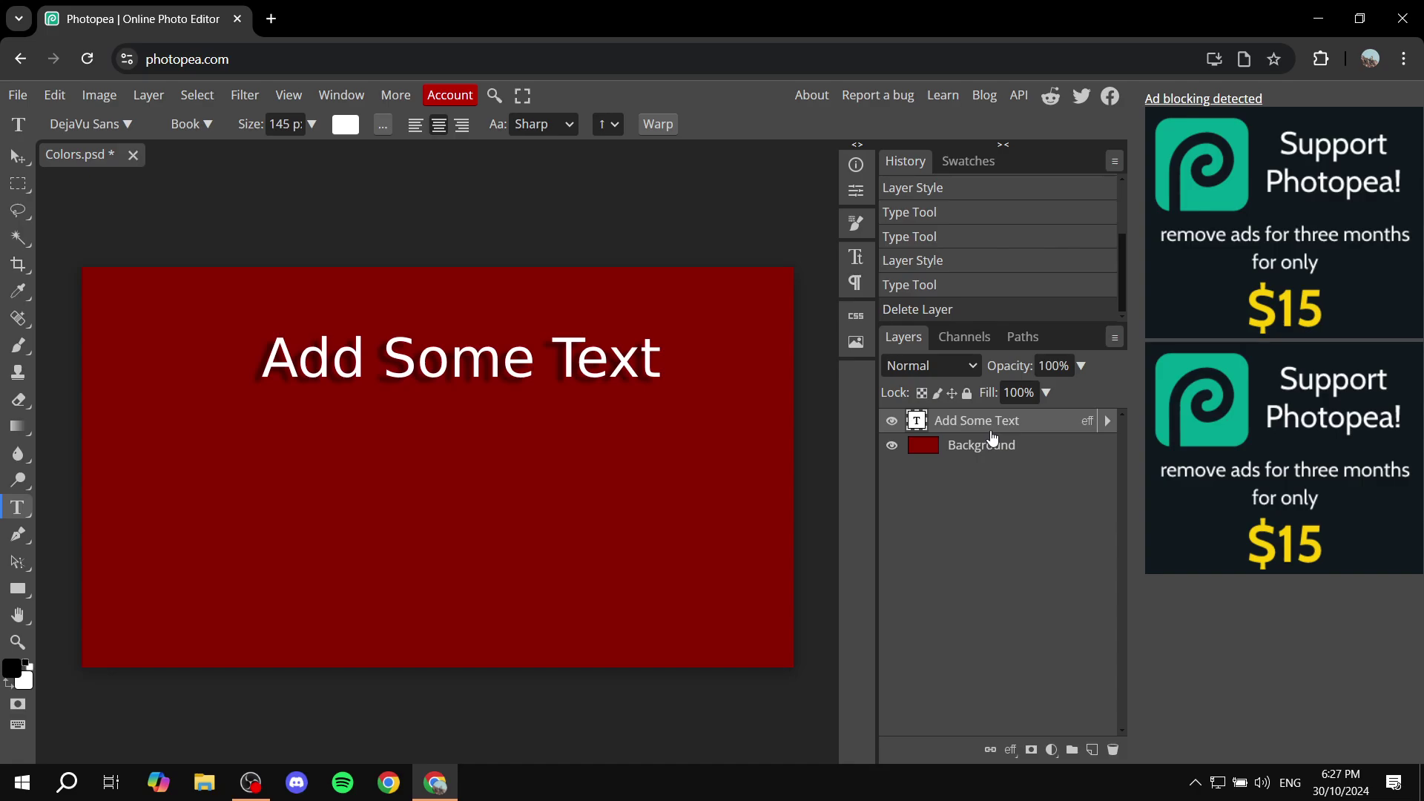
{"action": "right_click", "coordinate": [994, 437]}
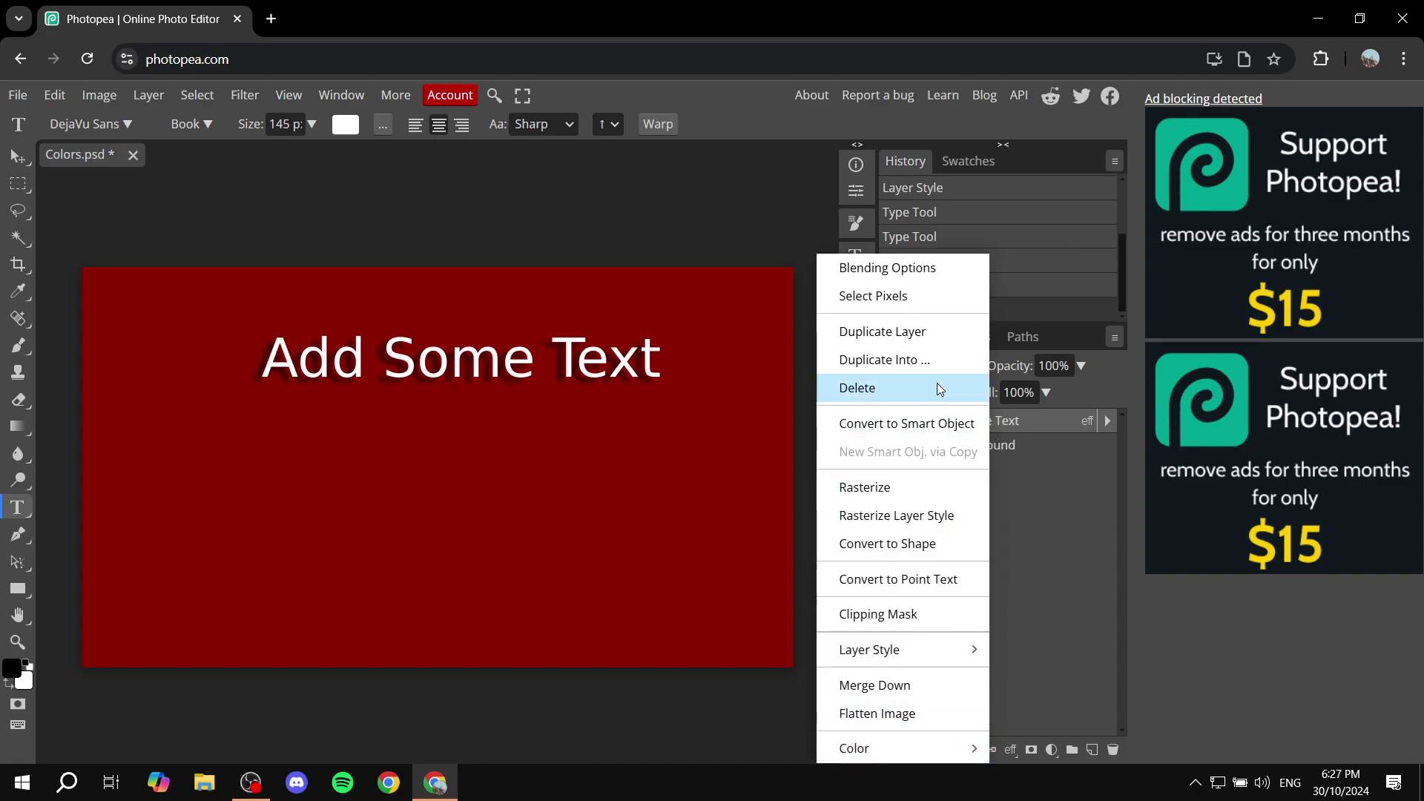
- Set the drop shadow to 78% opacity, 146° angle, 50 px distance, 24% spread, 54 px size
{"action": "left_click", "coordinate": [922, 275]}
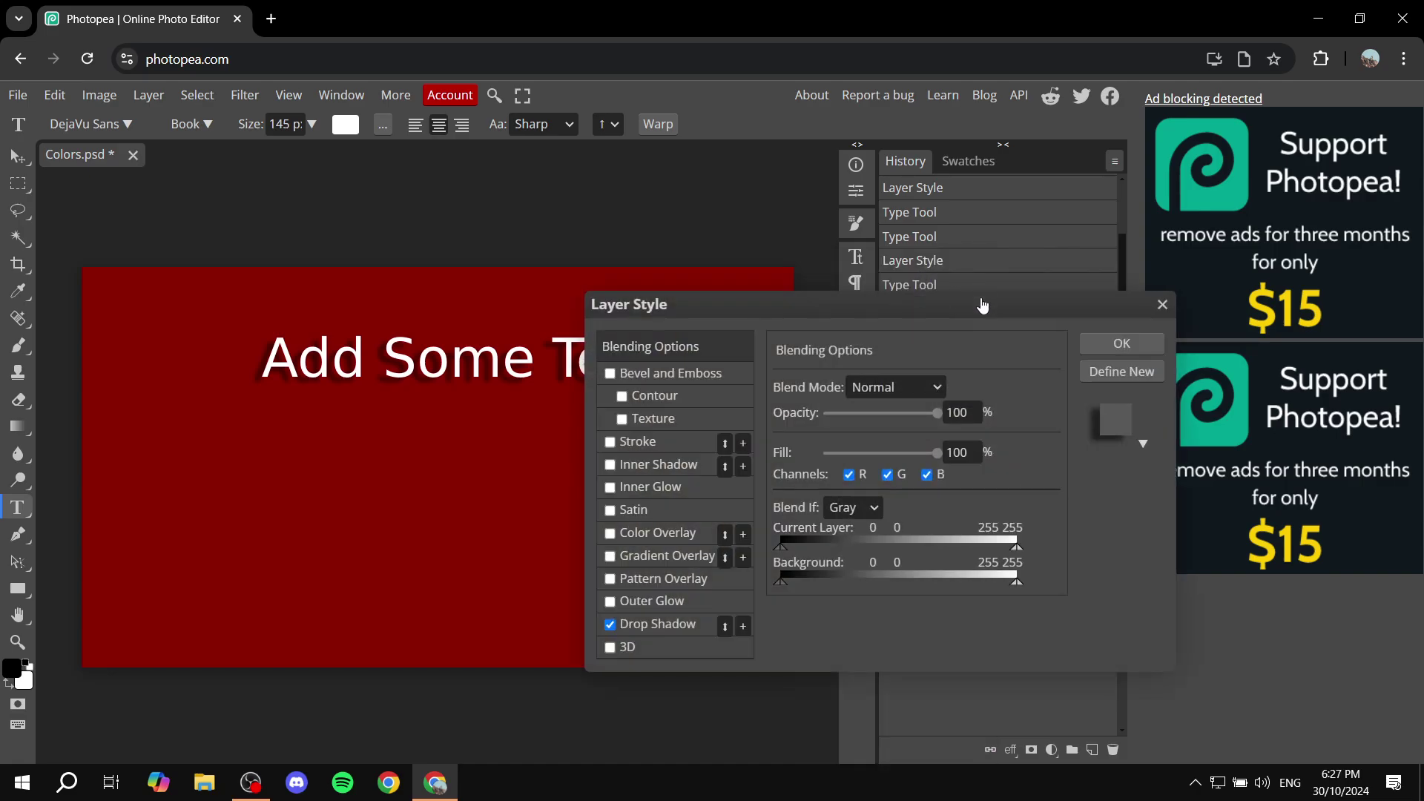
{"action": "left_click", "coordinate": [684, 625]}
{"action": "left_click_drag", "start_coordinate": [839, 310], "coordinate": [991, 244]}
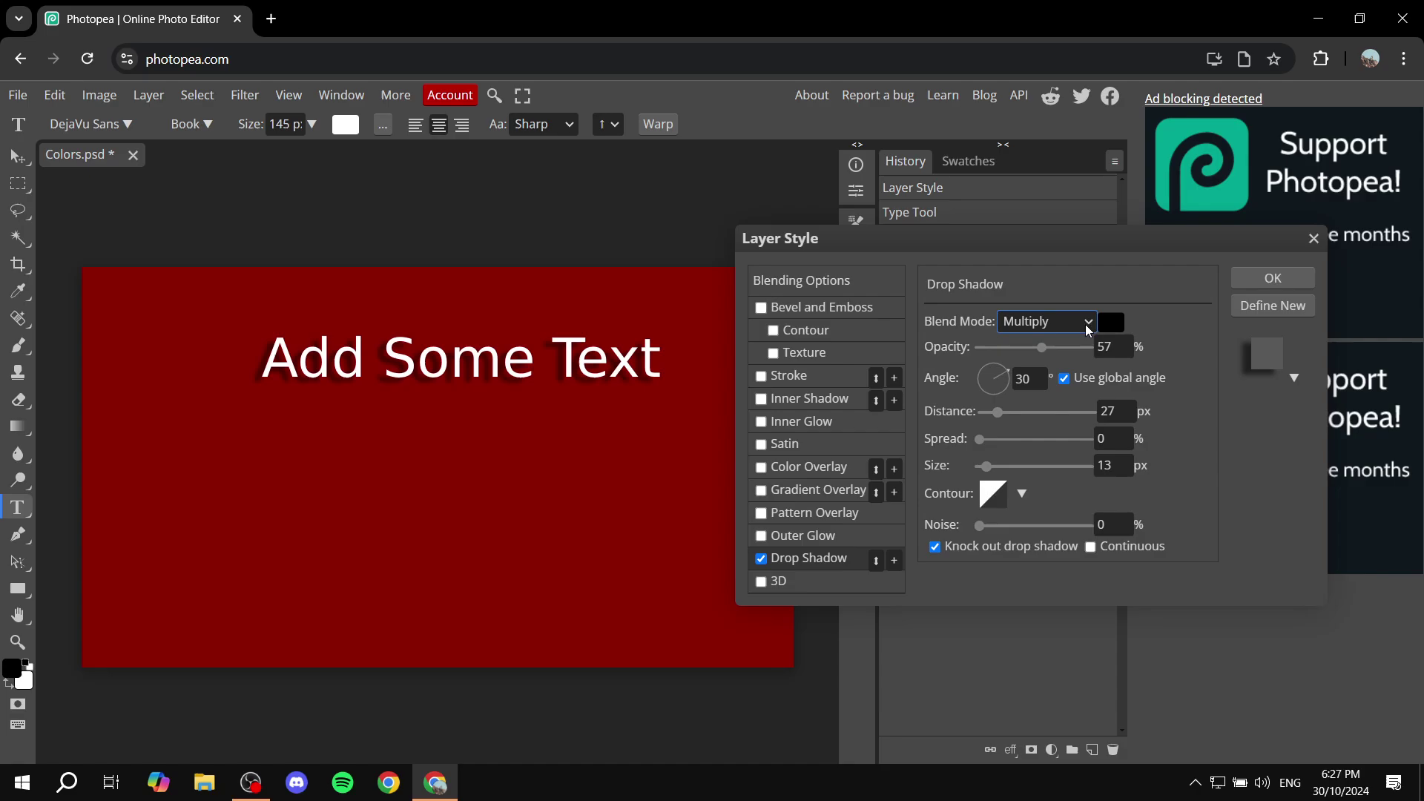
{"action": "left_click_drag", "start_coordinate": [1050, 353], "coordinate": [970, 361]}
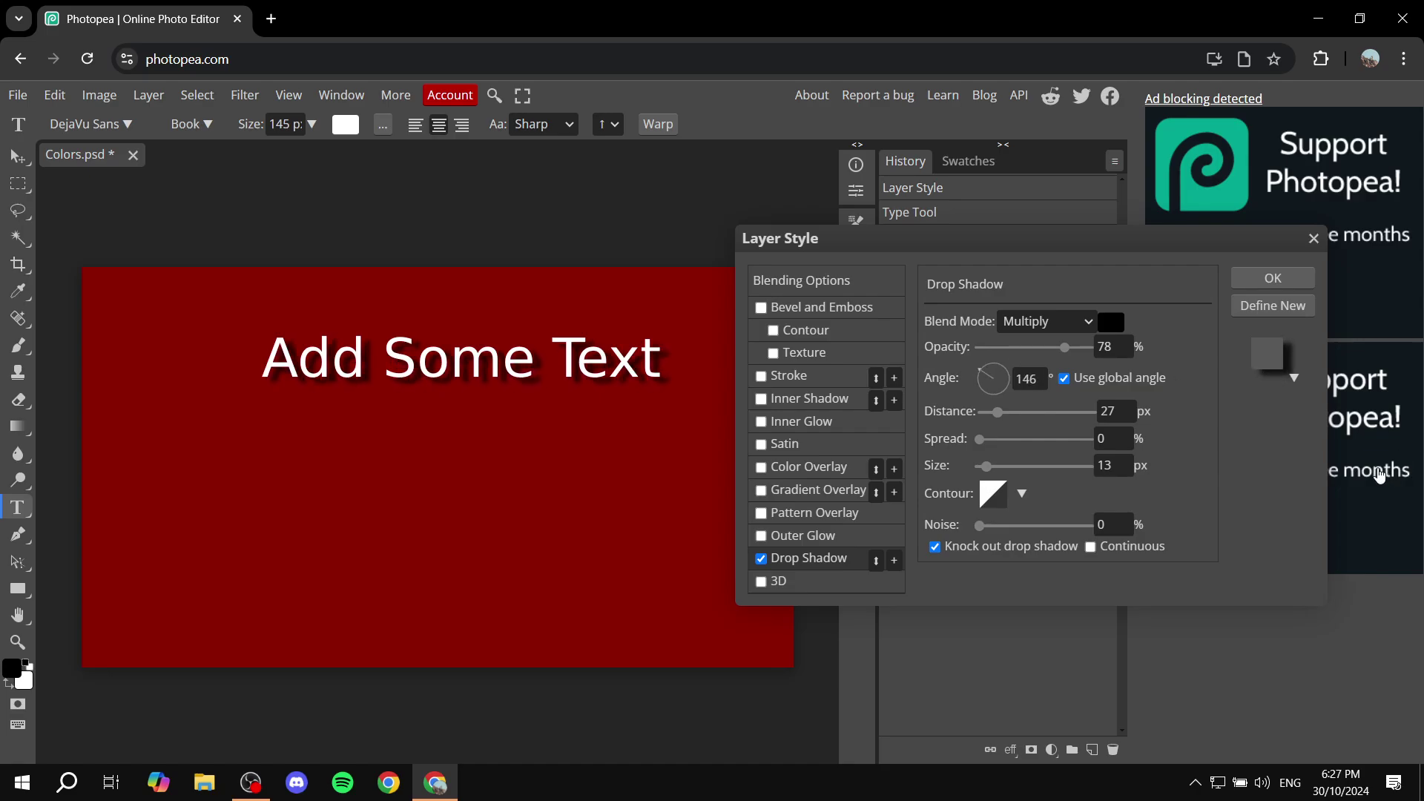
{"action": "left_click_drag", "start_coordinate": [998, 412], "coordinate": [1006, 465]}
{"action": "left_click_drag", "start_coordinate": [992, 412], "coordinate": [1009, 466]}
{"action": "mouse_move", "coordinate": [979, 525]}
{"action": "left_mouse_down"}
{"action": "mouse_move", "coordinate": [1055, 527]}
{"action": "mouse_move", "coordinate": [978, 526]}
{"action": "left_mouse_up"}
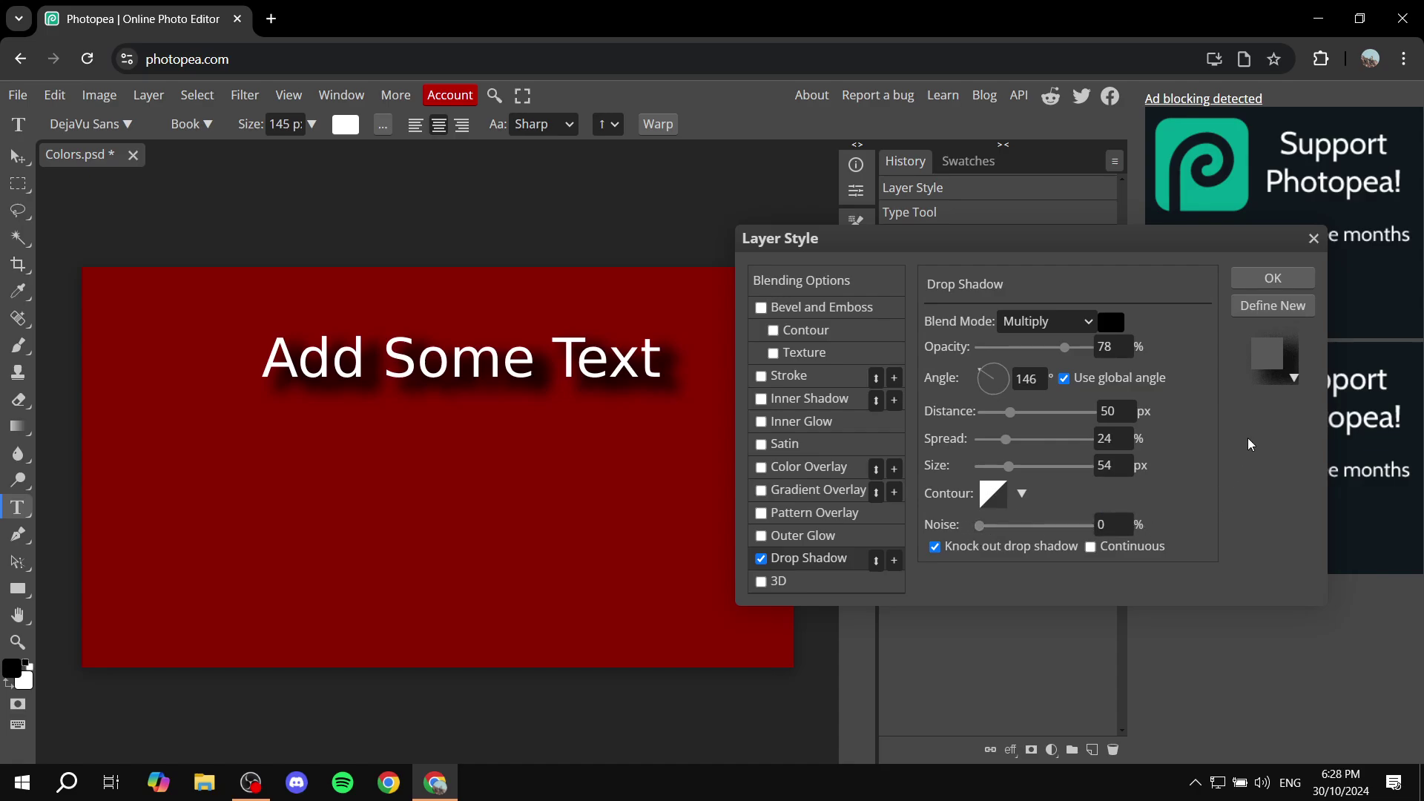
{"action": "left_click", "coordinate": [1002, 498]}
{"action": "left_click", "coordinate": [563, 415]}
{"action": "left_click", "coordinate": [1306, 281]}
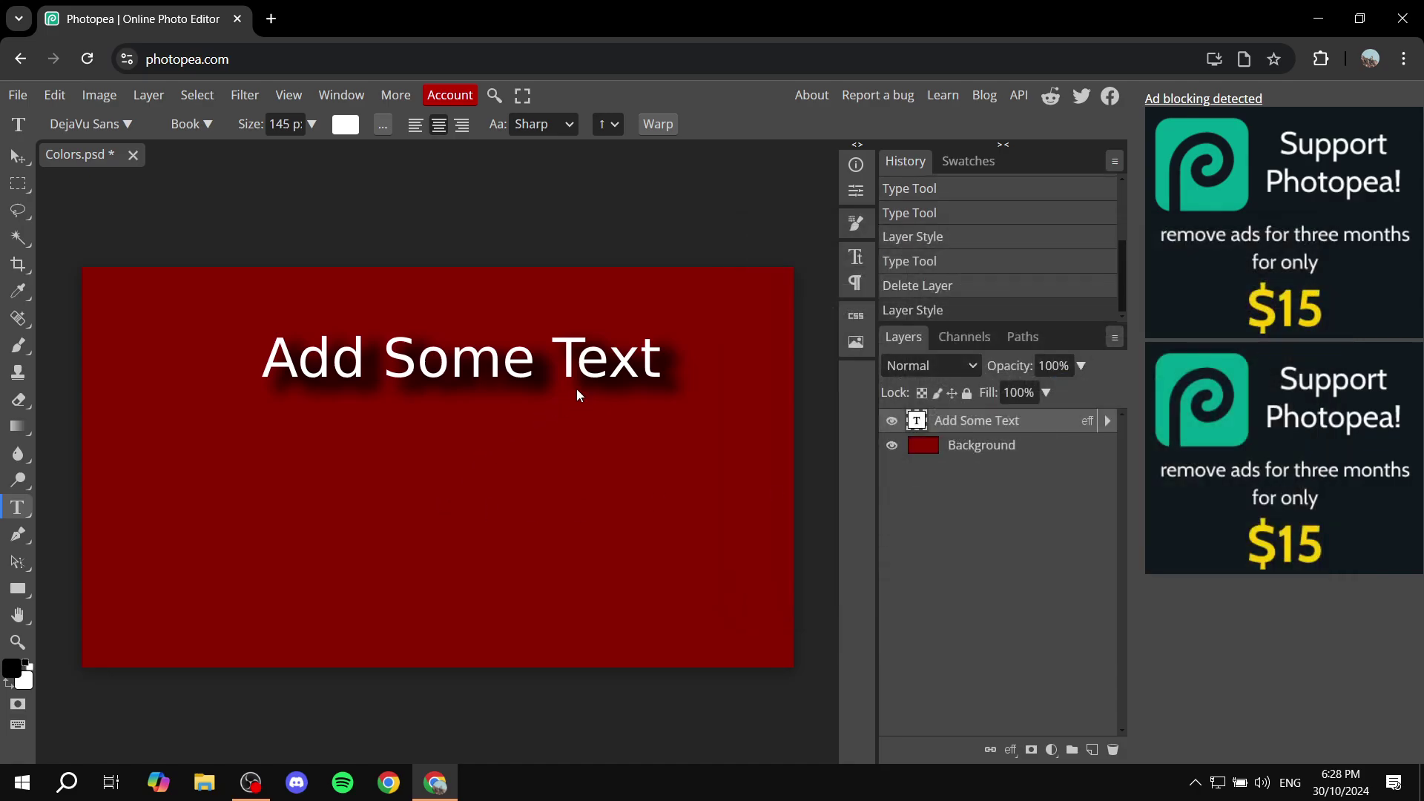